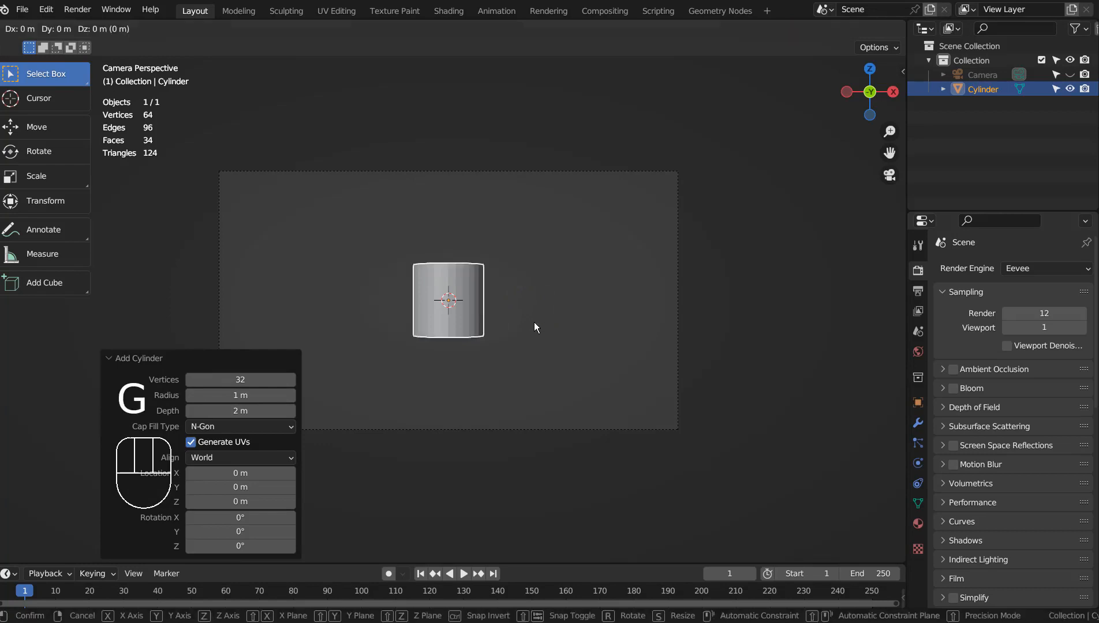
Step: Move the cylinder about 2.26 m in the negative X direction
key(x)
click(455, 322)
Step: Add a UV sphere with a level 3 subdivision surface and shade it smooth
key(shift+a)
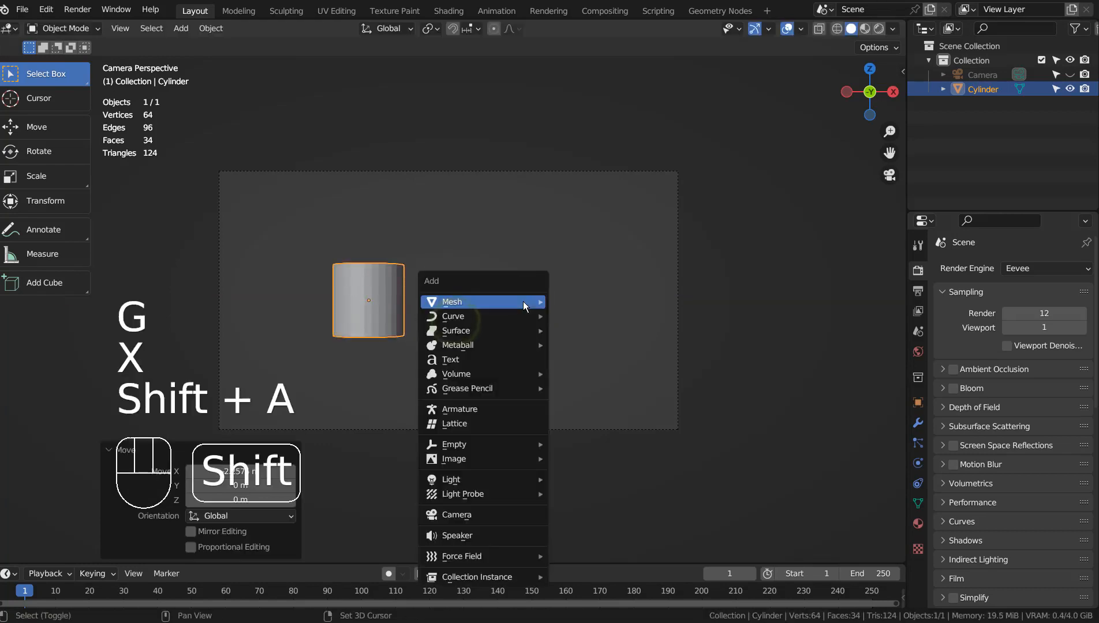
mouse_move(523, 301)
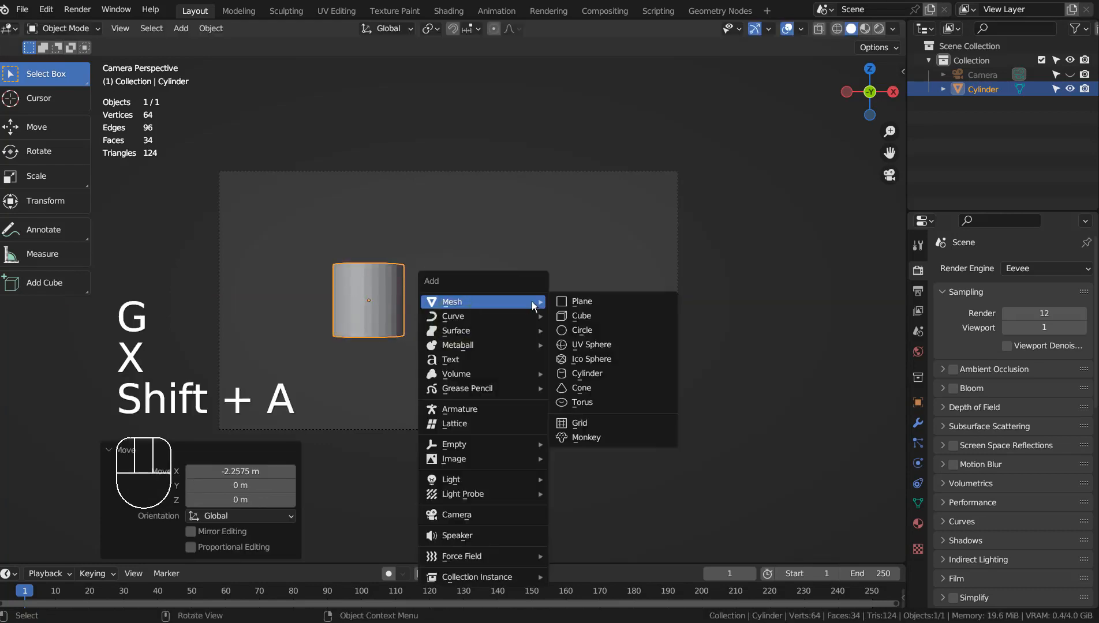
click(595, 345)
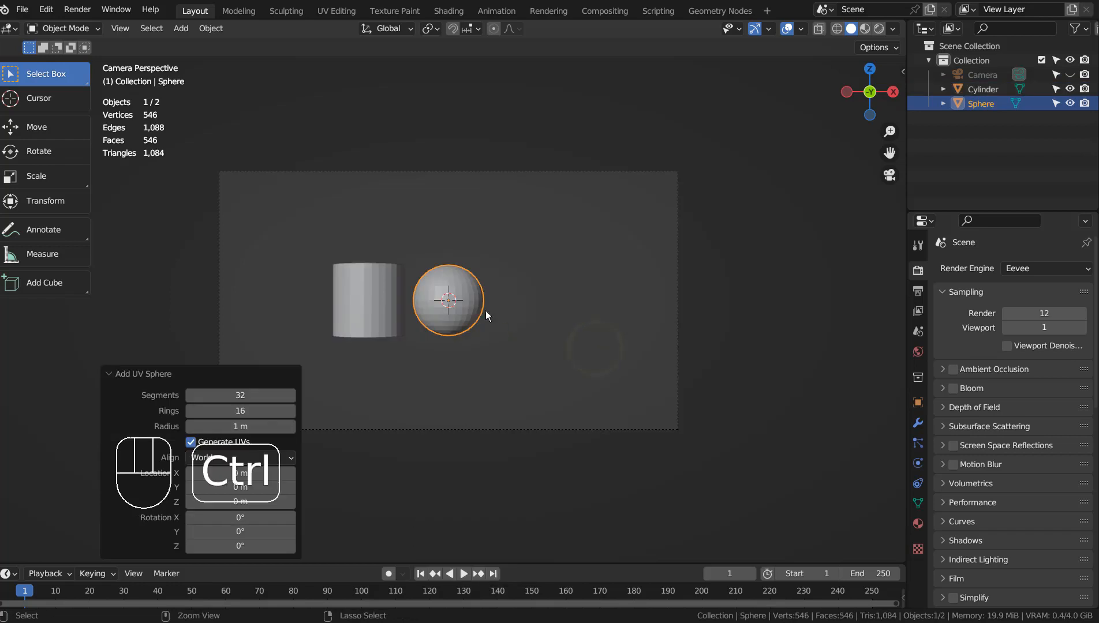
key(ctrl+3)
right_click(459, 287)
click(459, 287)
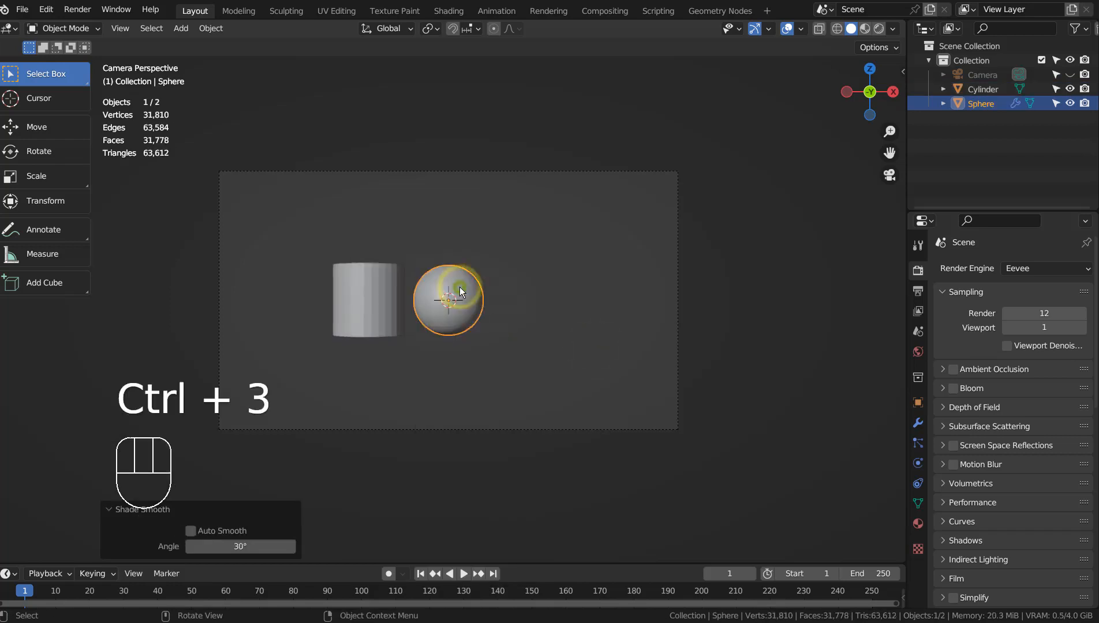
Step: Scale the cylinder by about 1.458 and reposition it beside the sphere with its base about level with the sphere's underside
click(386, 300)
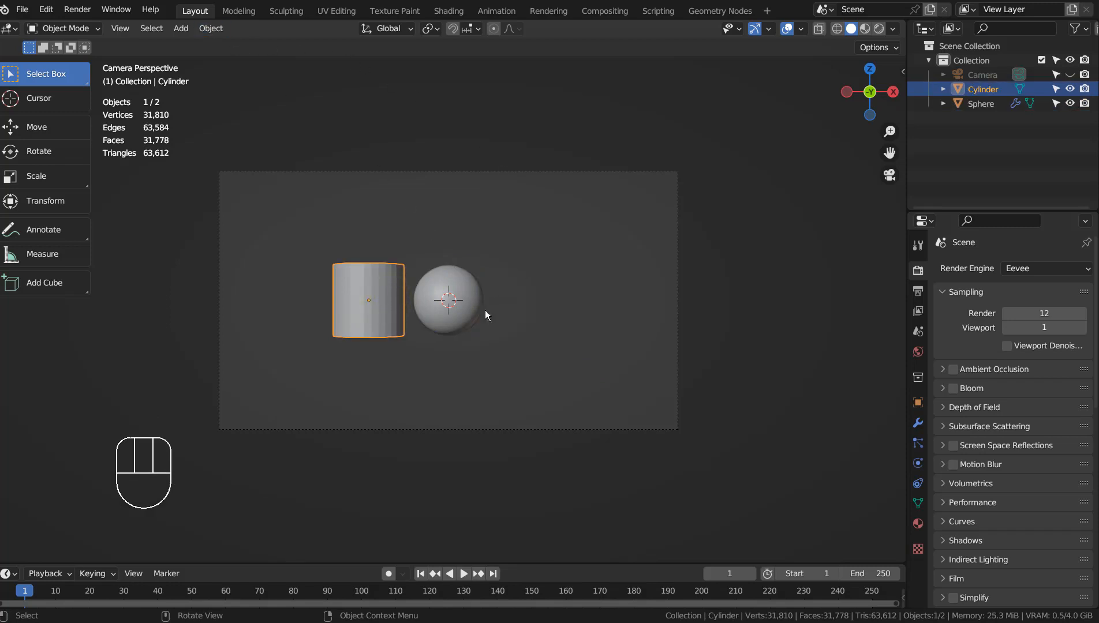
key(g)
key(z)
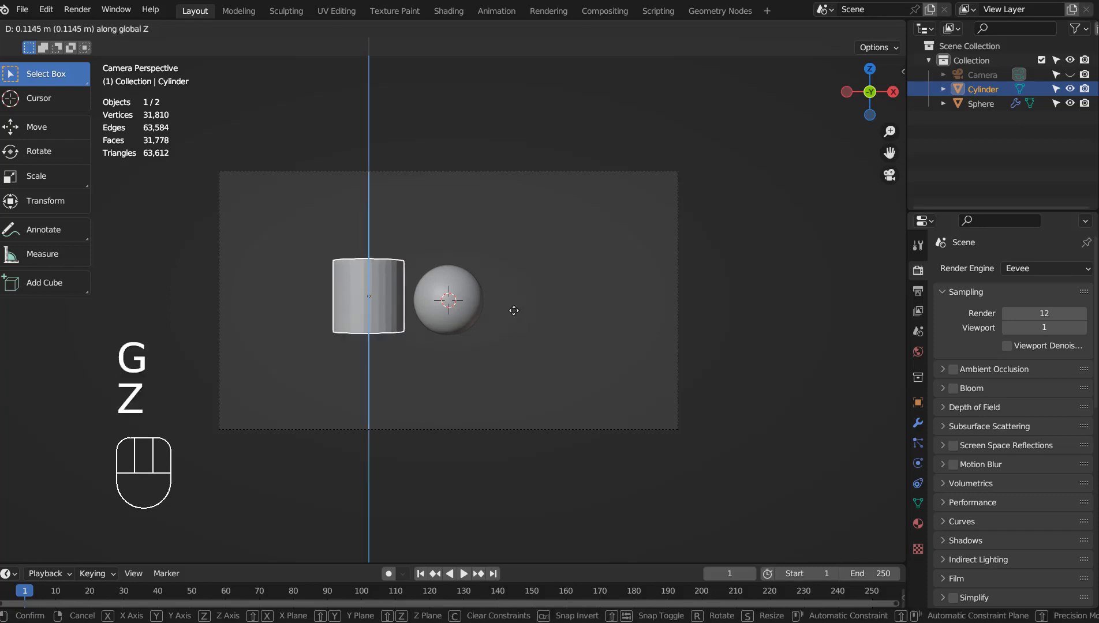
click(512, 284)
key(s)
click(580, 282)
key(g)
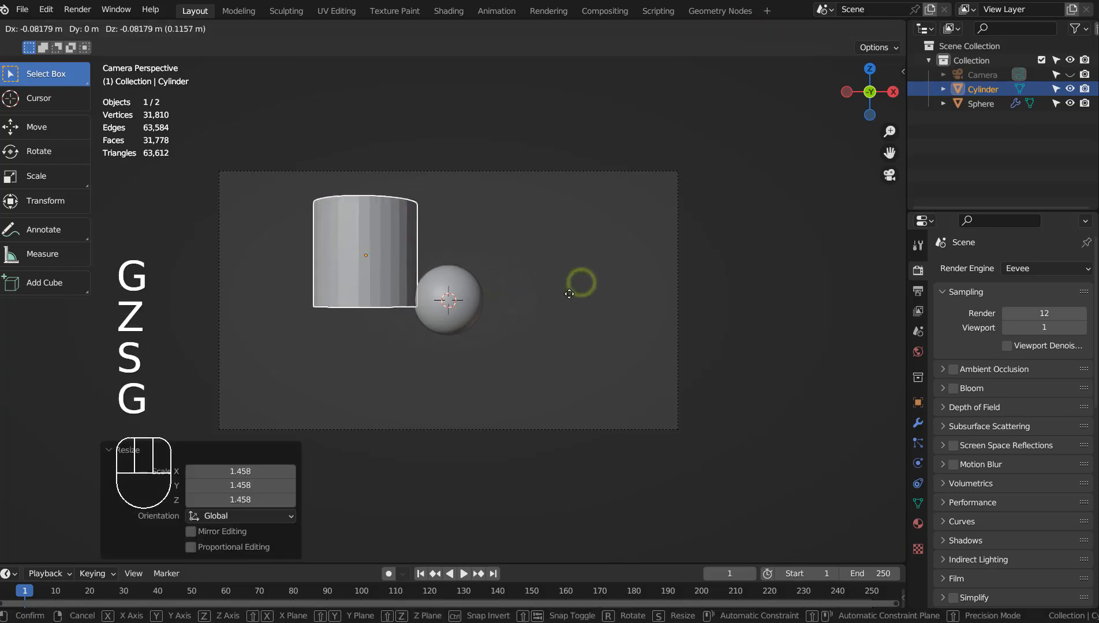
click(564, 311)
Step: Move the sphere about 2.09 m in the positive X direction, away from the cylinder
click(468, 285)
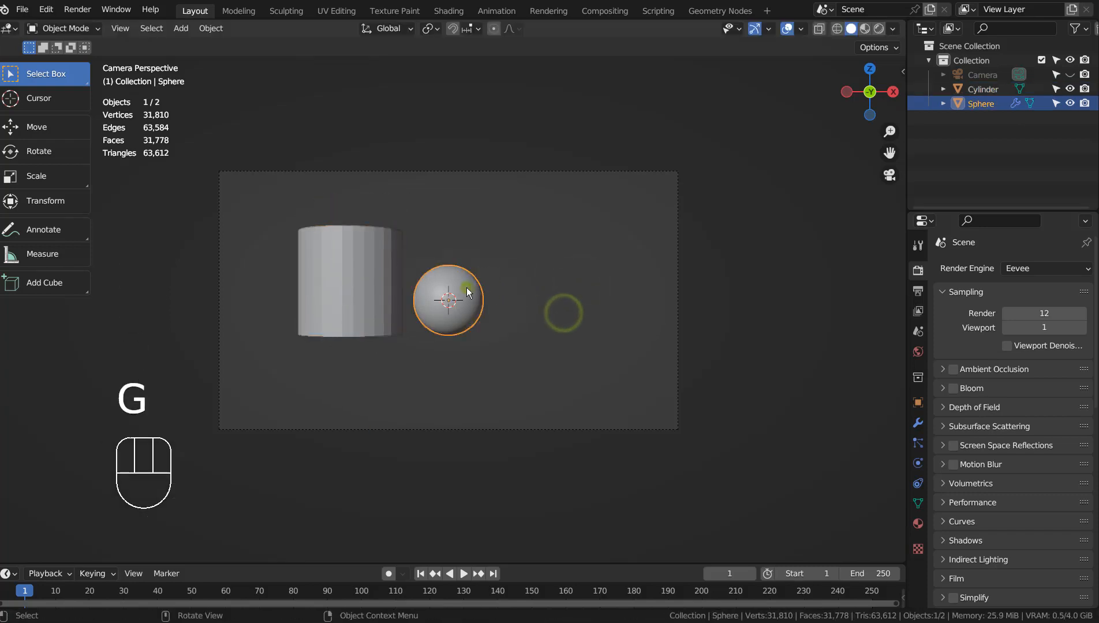
key(g)
click(550, 288)
Step: Add a plane as the ground under the cylinder and sphere and scale it by about 6.055
drag(661, 305, 628, 324)
key(shift+a)
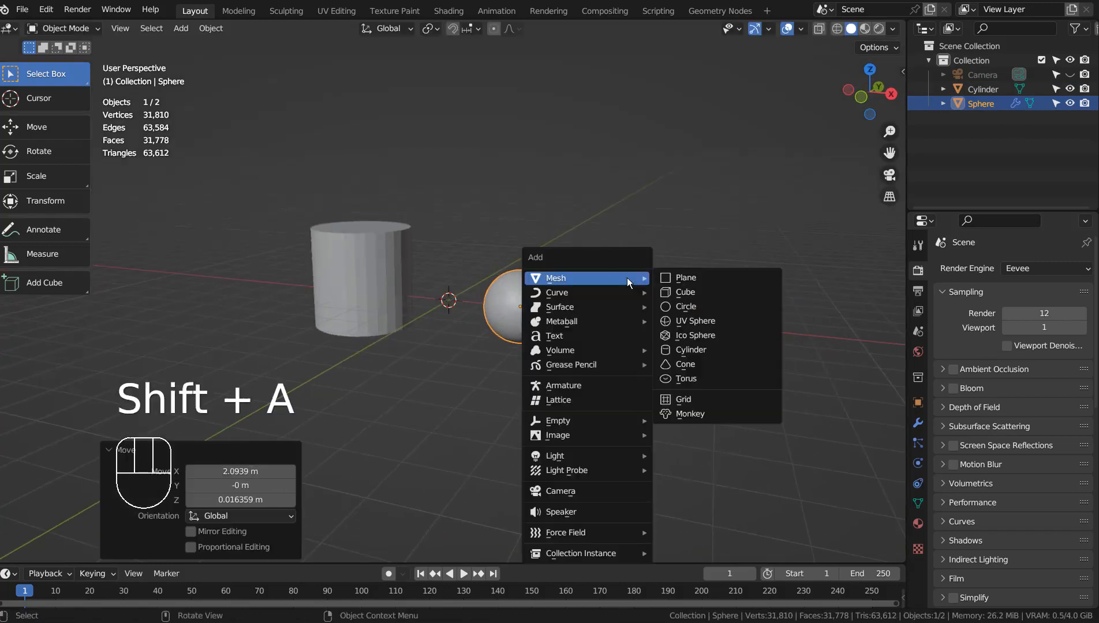
click(665, 282)
key(s)
click(459, 181)
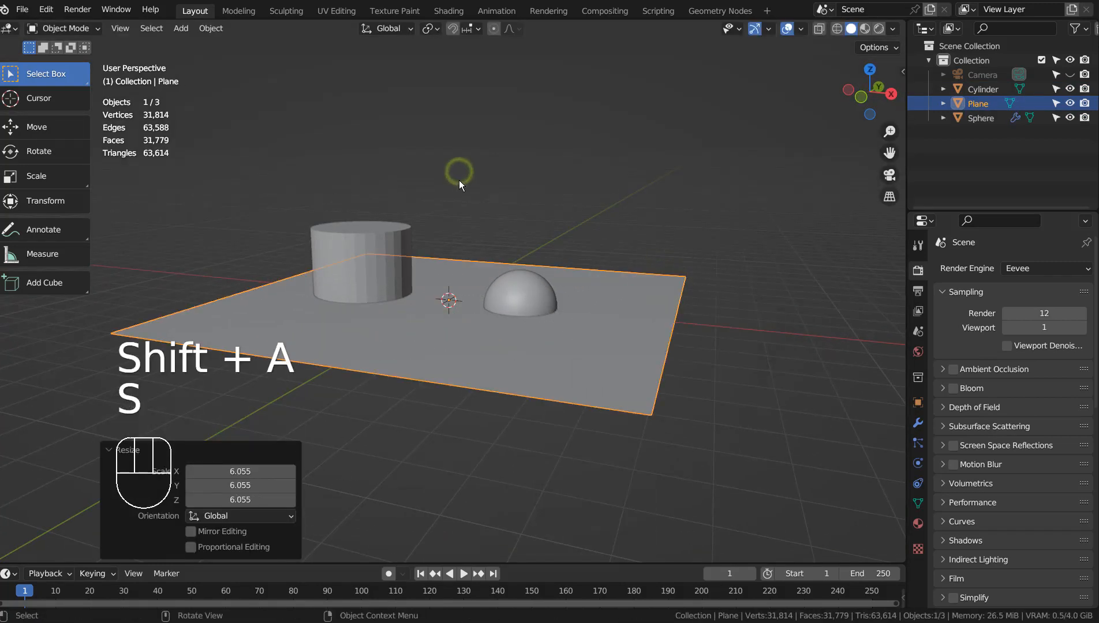
Step: Lower the plane about 0.95 m along Z so it meets the bases of the cylinder and sphere
key(KP_1)
key(g)
key(z)
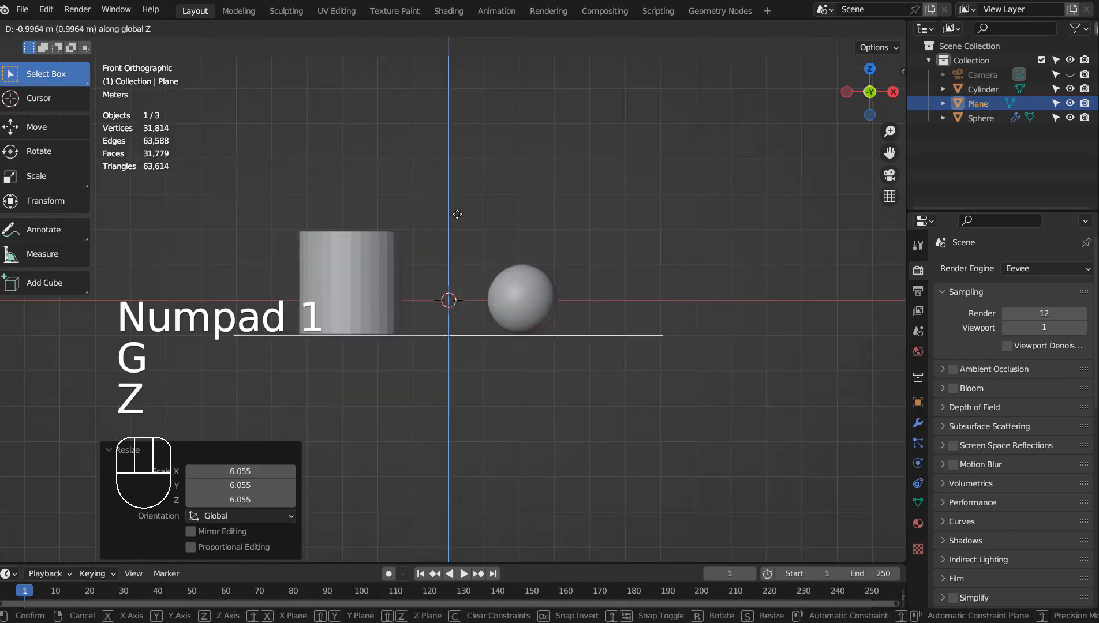
click(458, 213)
Step: Align the camera to a slightly raised, angled close view of the cylinder and sphere
drag(689, 244, 623, 327)
scroll(564, 316, up, 4)
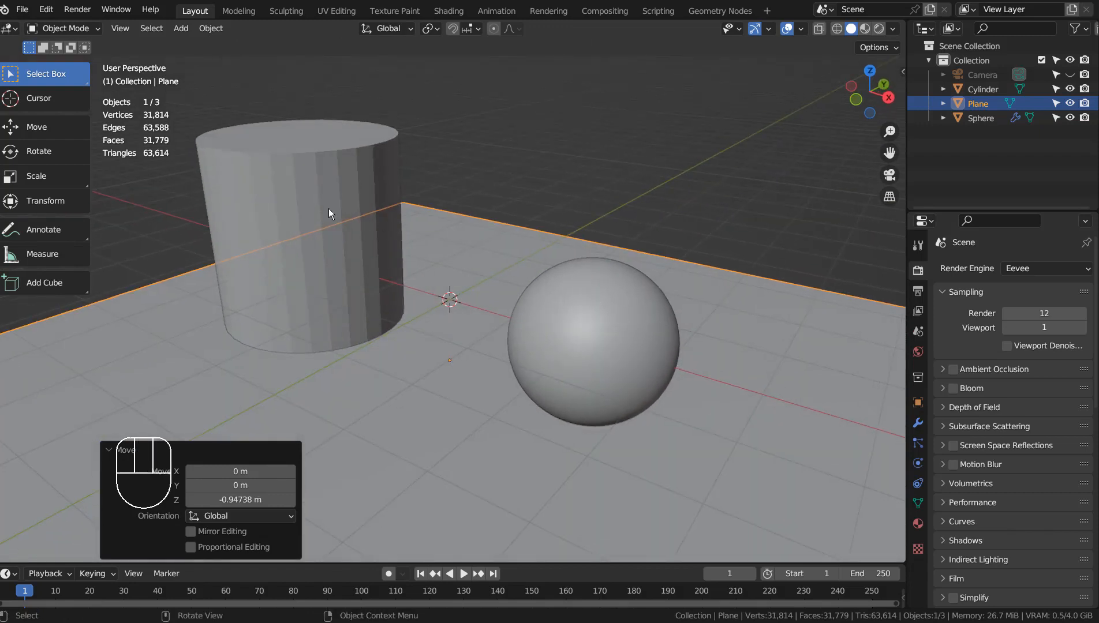
drag(645, 213, 629, 202)
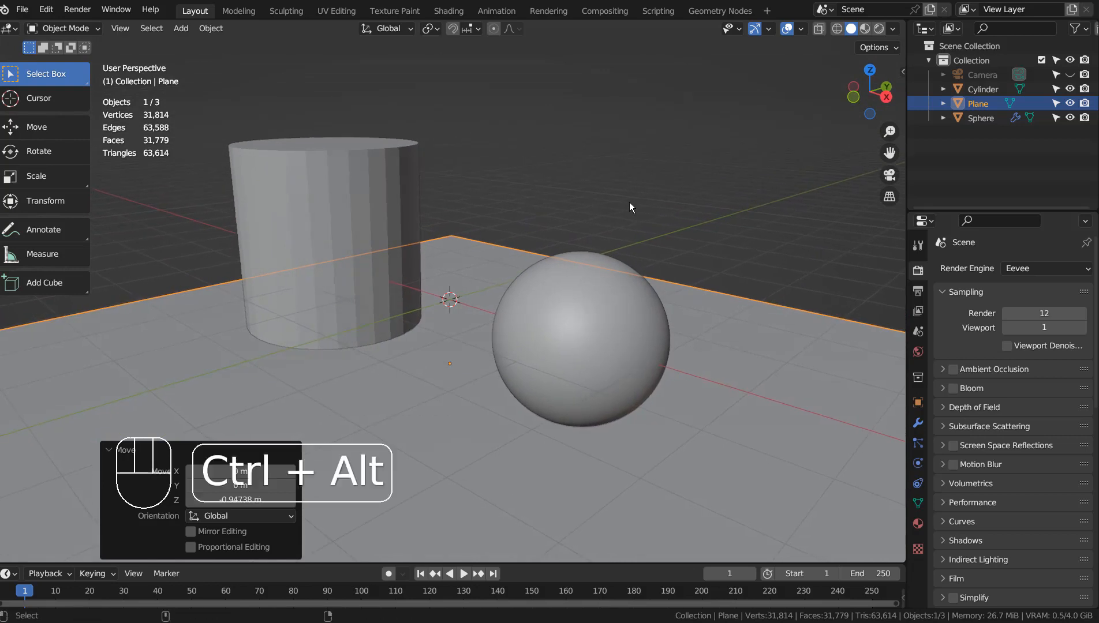
key(ctrl+alt+KP_0)
Step: Move the camera backward with walk navigation until the cylinder and sphere both fit inside the frame
key(shift+grave)
key(s)
key(s)
key(s)
key(s)
key(s)
key(s)
key(s)
key(s)
key(s)
key(s)
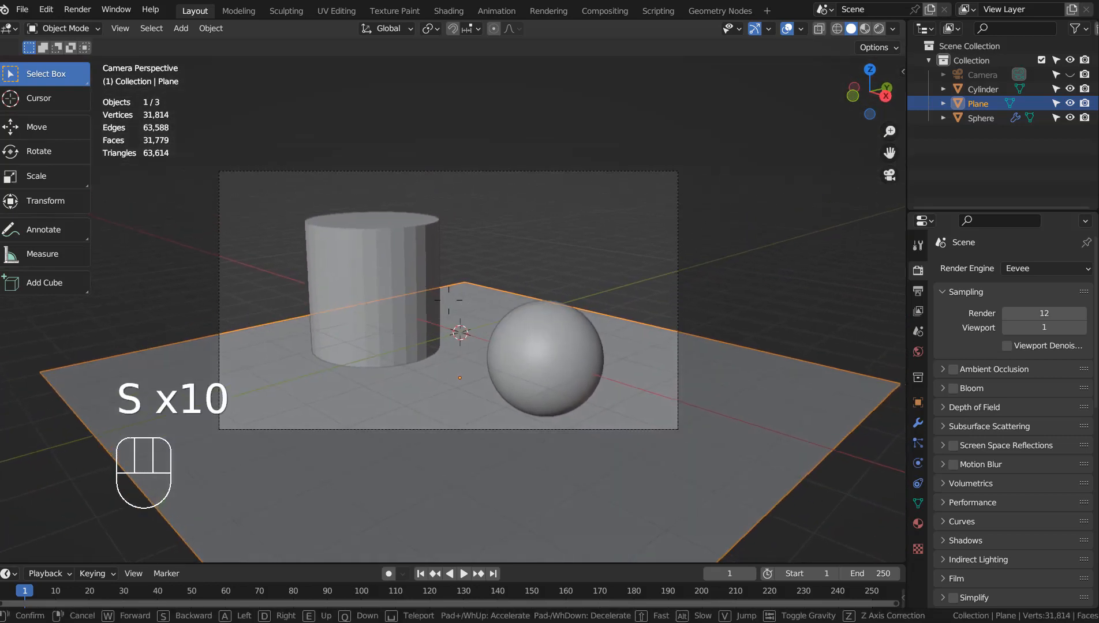
click(623, 346)
Step: Deselect the plane, fine-tune the camera framing with walk navigation, and render the image
click(694, 143)
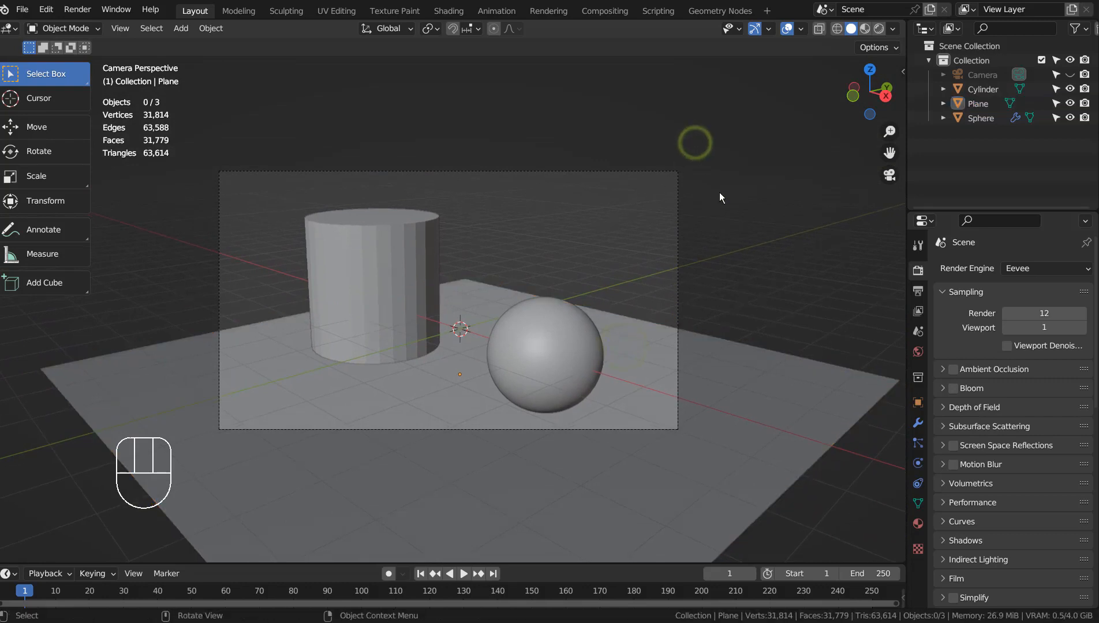
key(shift+grave)
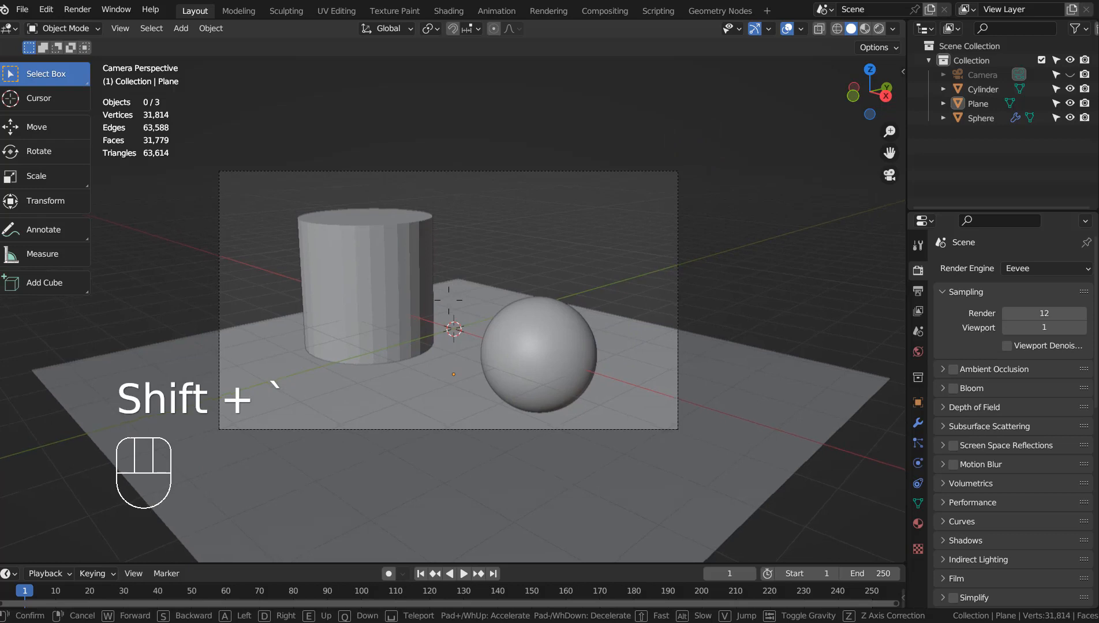
click(446, 346)
key(F12)
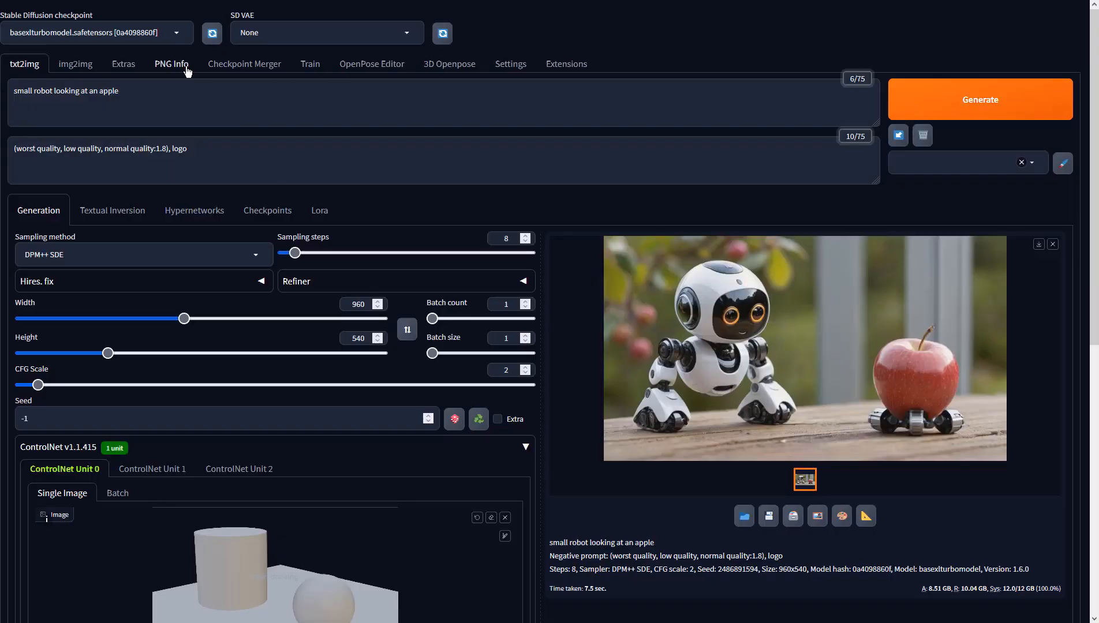
Step: In the Stable Diffusion web UI, check the txt2img prompt, negative prompt, width and height
click(195, 88)
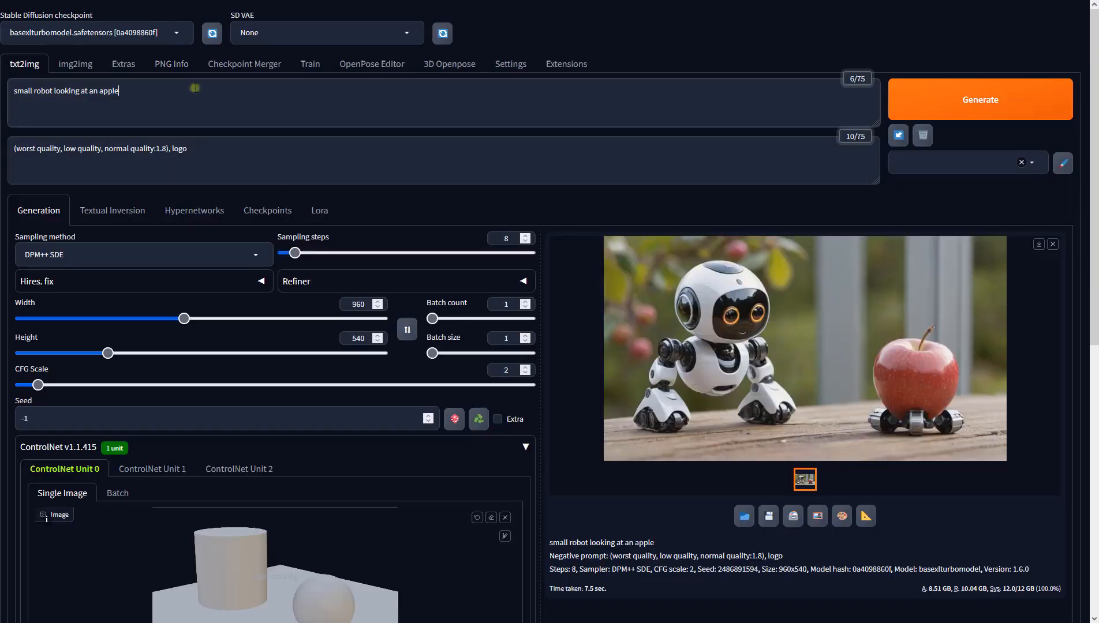
click(233, 151)
click(369, 305)
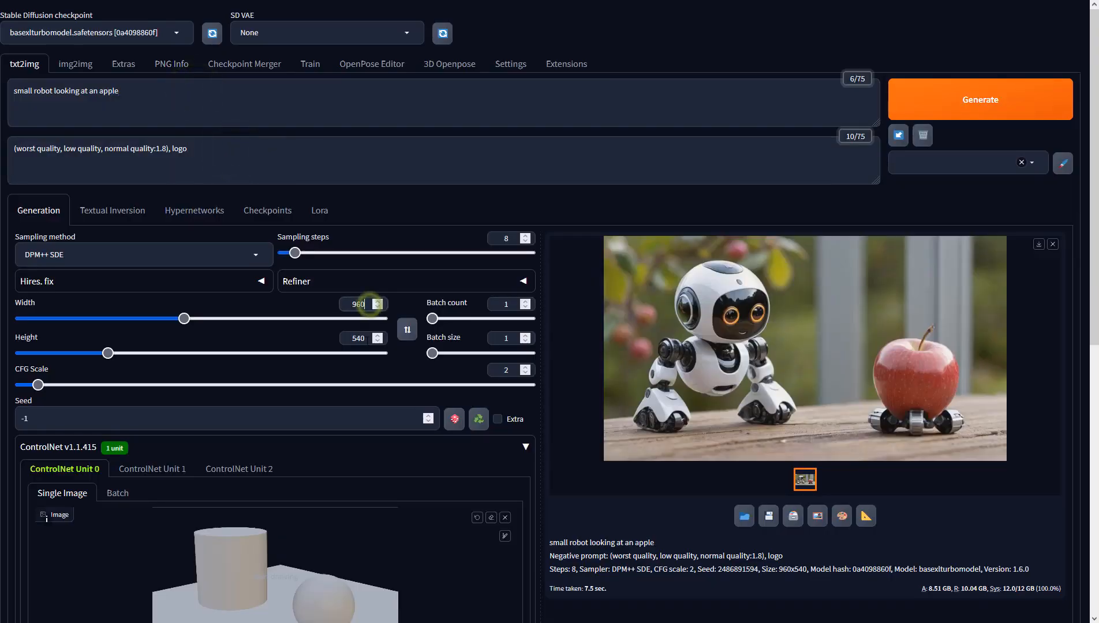
click(366, 339)
Step: Set ControlNet Unit 0 to the Depth control type with preprocessor none and the sai_xl_depth_256lora model
scroll(612, 565, down, 7)
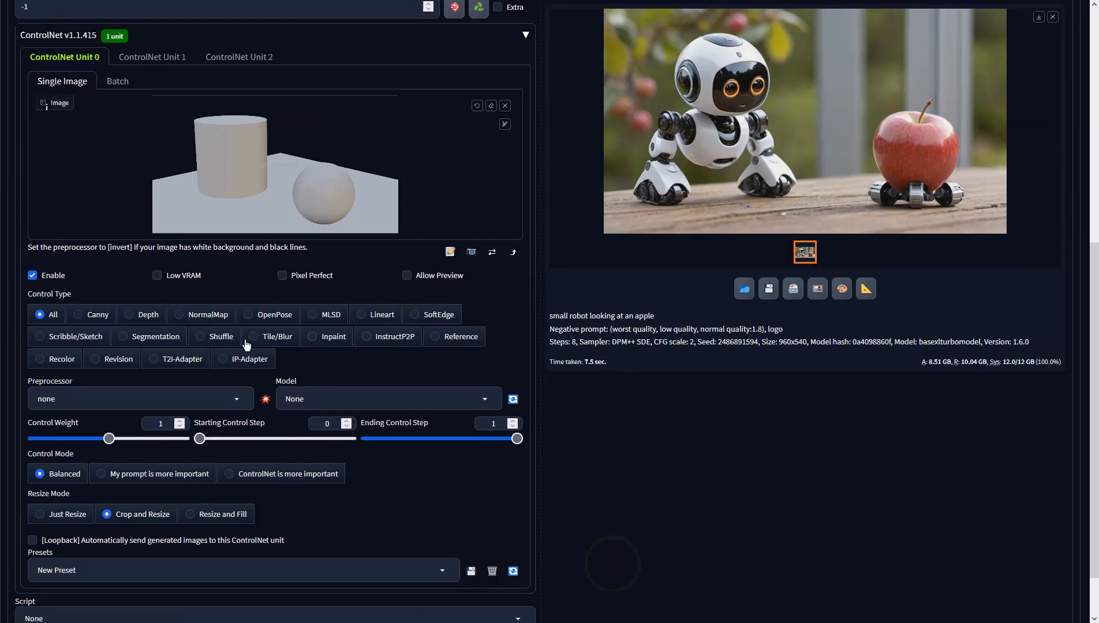
click(149, 315)
click(236, 394)
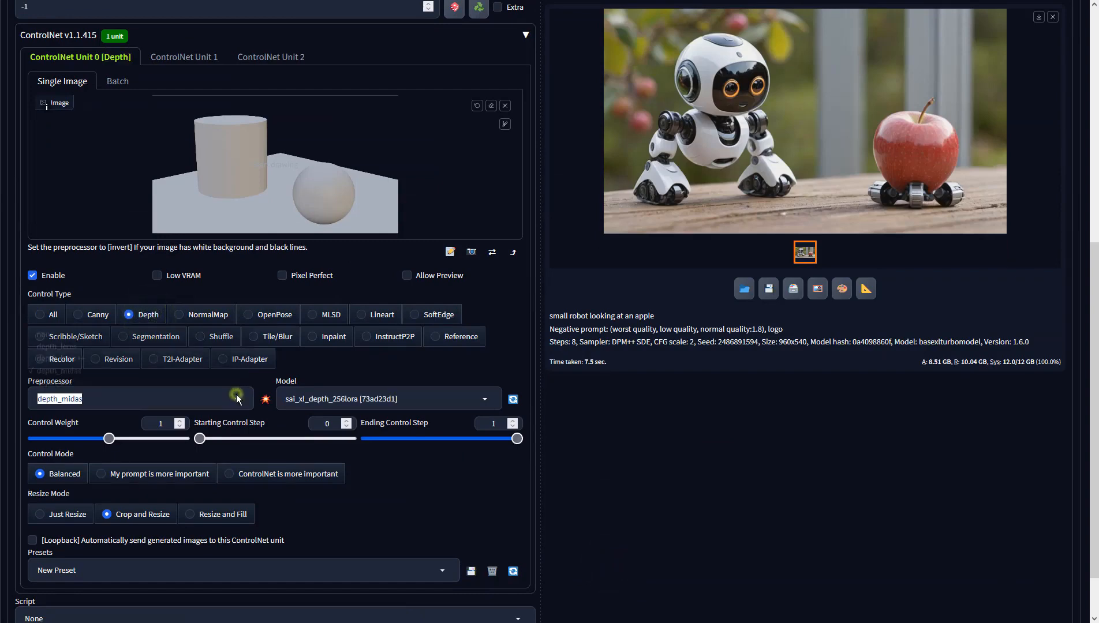
click(57, 332)
click(334, 399)
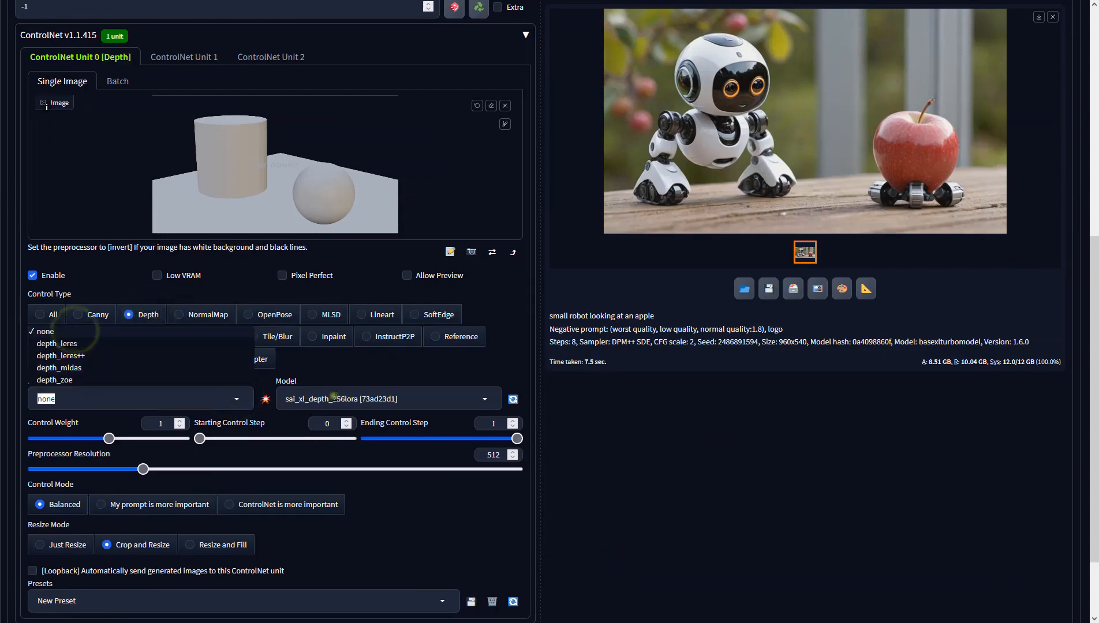
click(318, 381)
Step: Generate the txt2img image with the depth ControlNet and inspect it at full size
scroll(667, 335, up, 7)
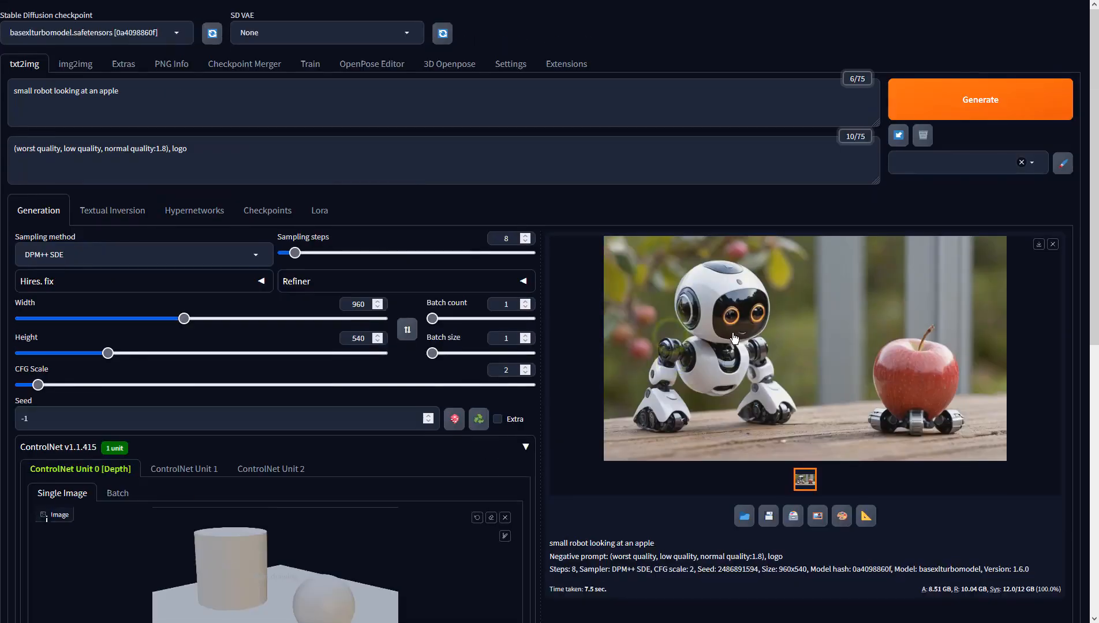
click(948, 117)
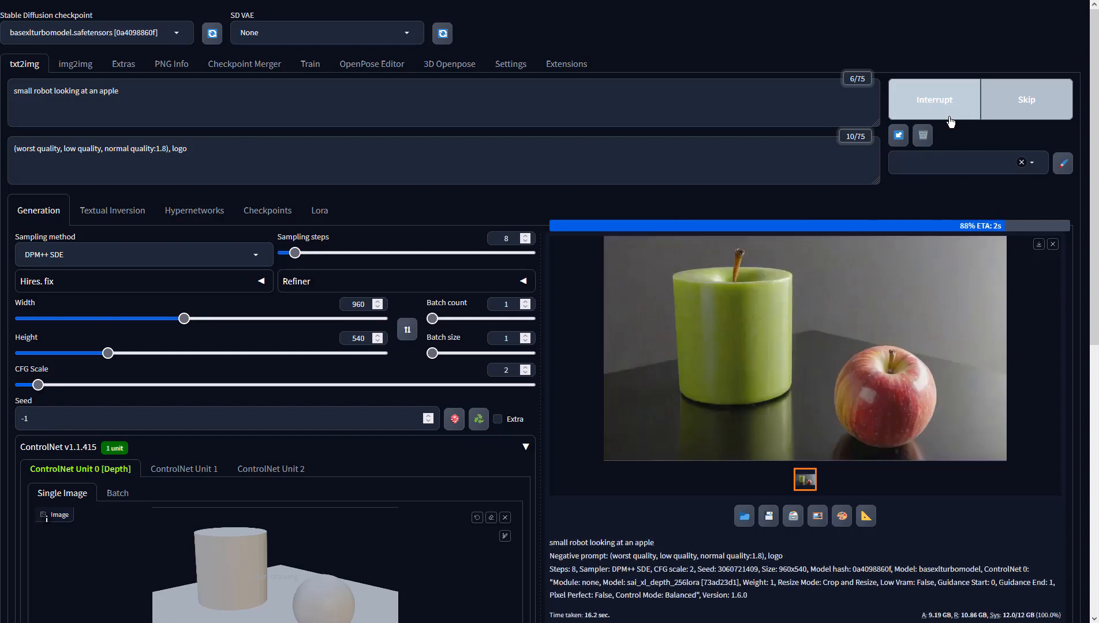
click(914, 358)
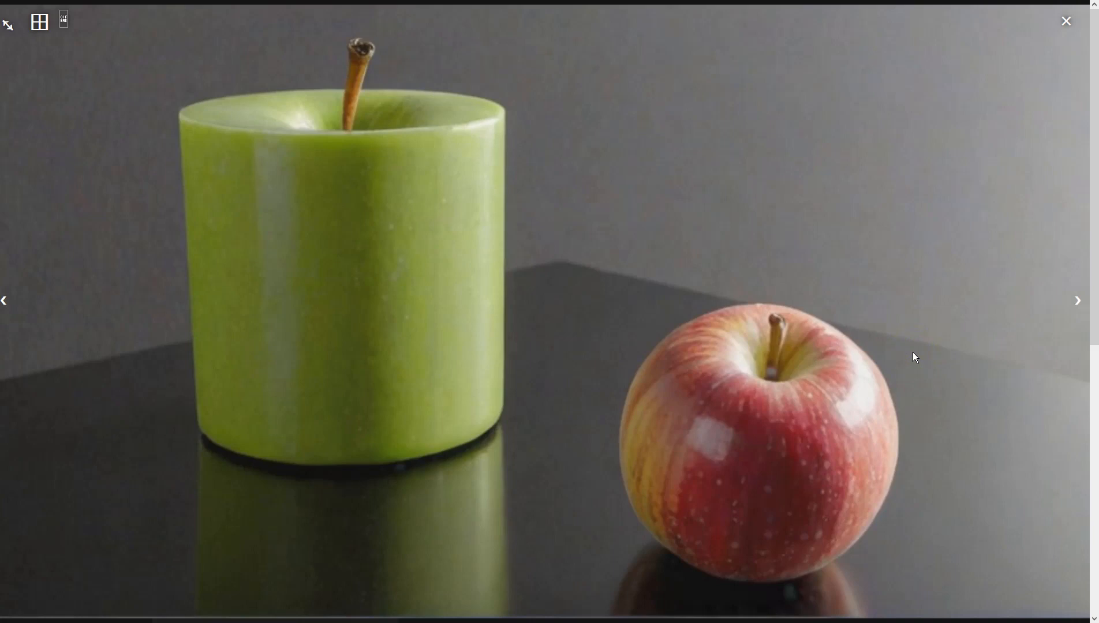
click(913, 354)
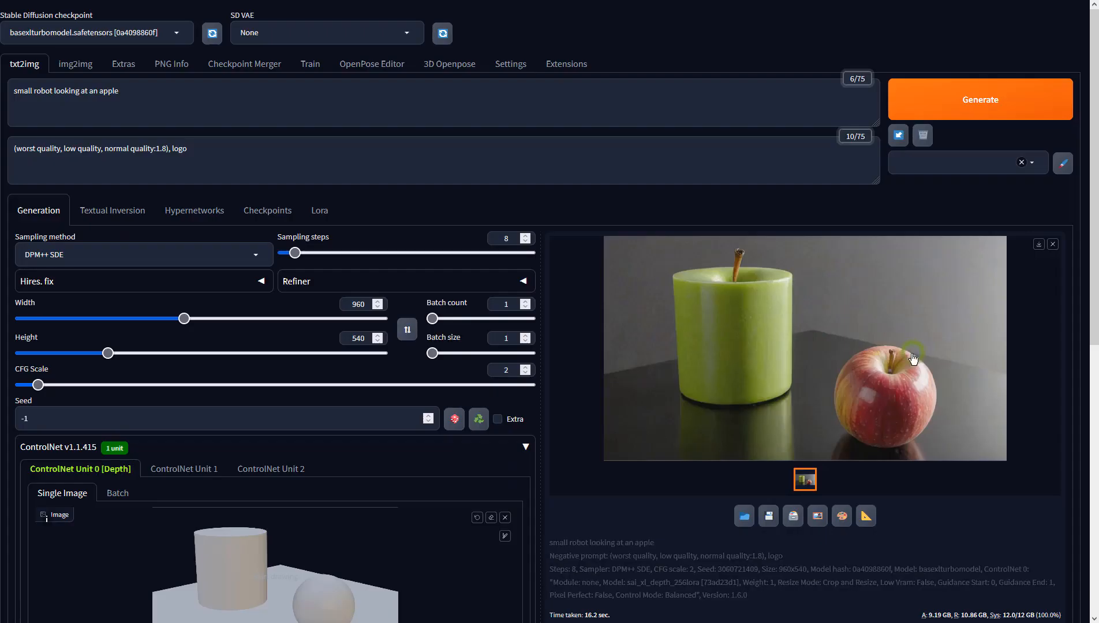
Step: Send the generated image to img2img and set the sampling method to DPM++ SDE and the CFG scale to 2
click(813, 522)
scroll(342, 392, down, 6)
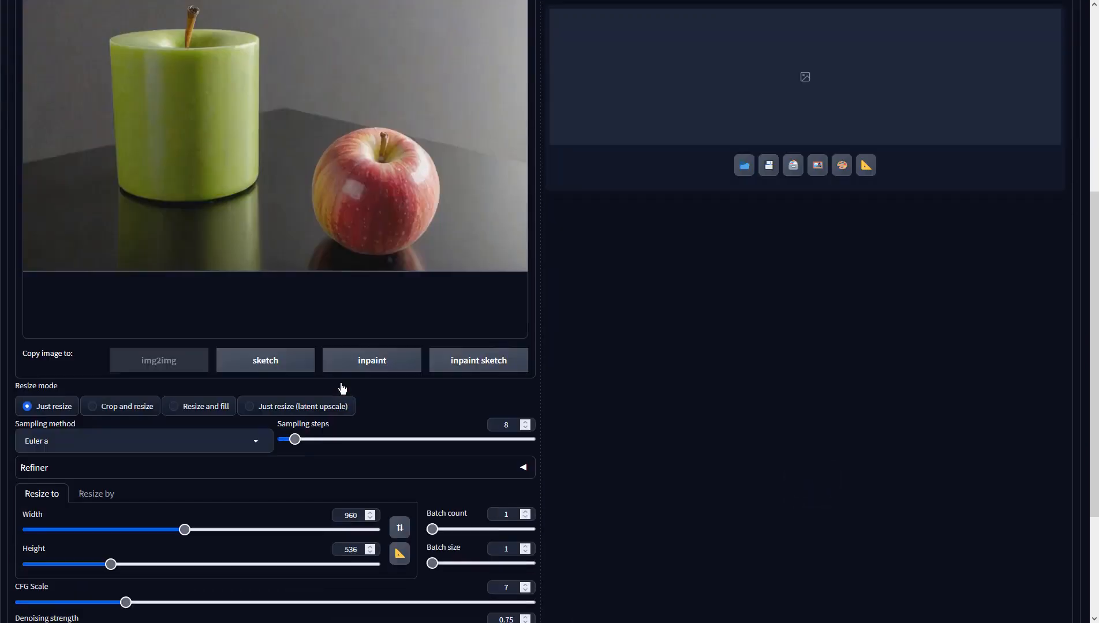
click(200, 428)
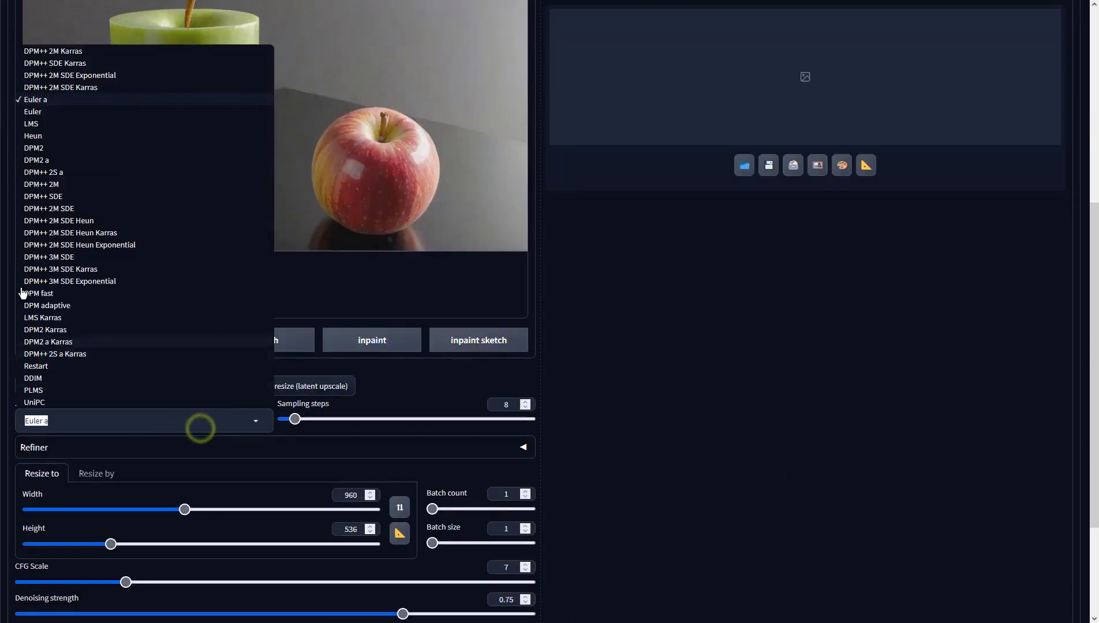
click(40, 196)
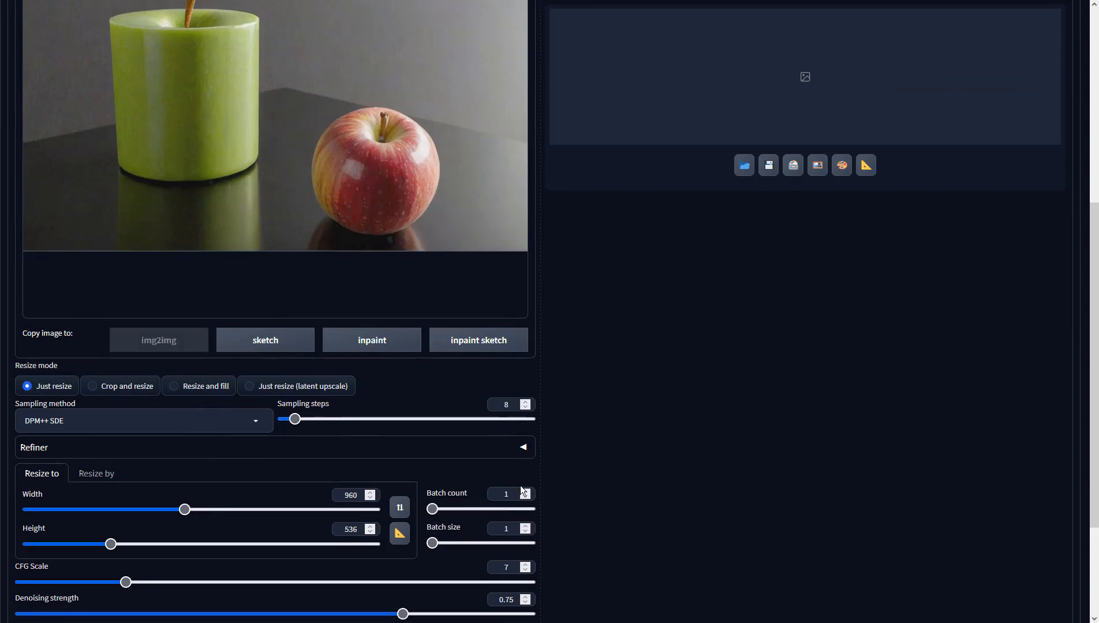
double_click(506, 567)
text(2)
click(591, 521)
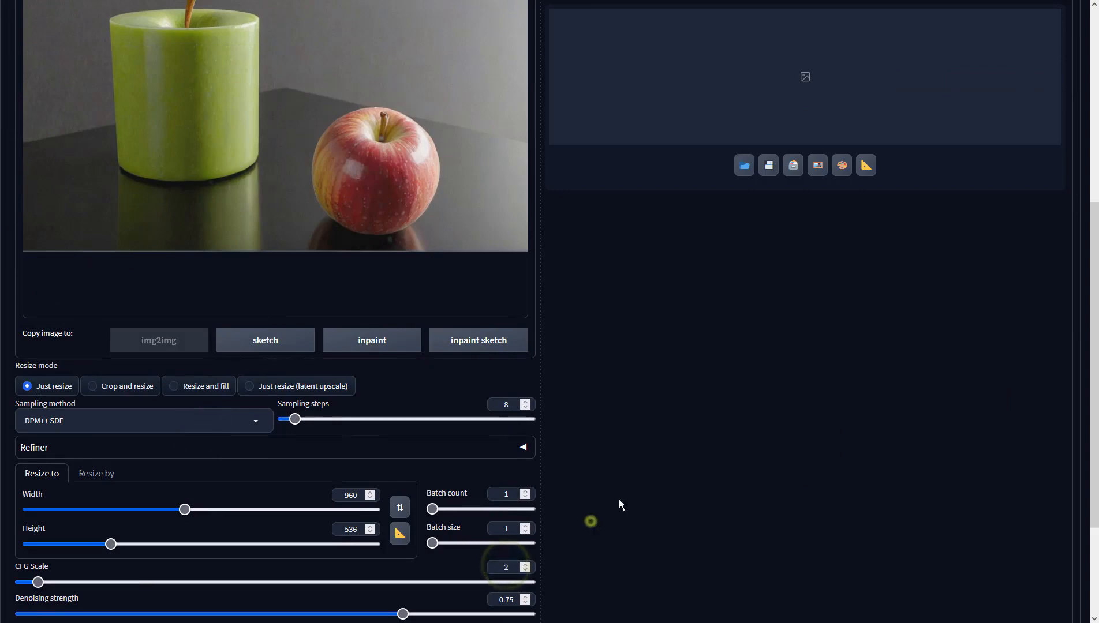
Step: Generate the img2img image, view it at full size, and load it as the new source image
scroll(693, 469, up, 6)
click(970, 110)
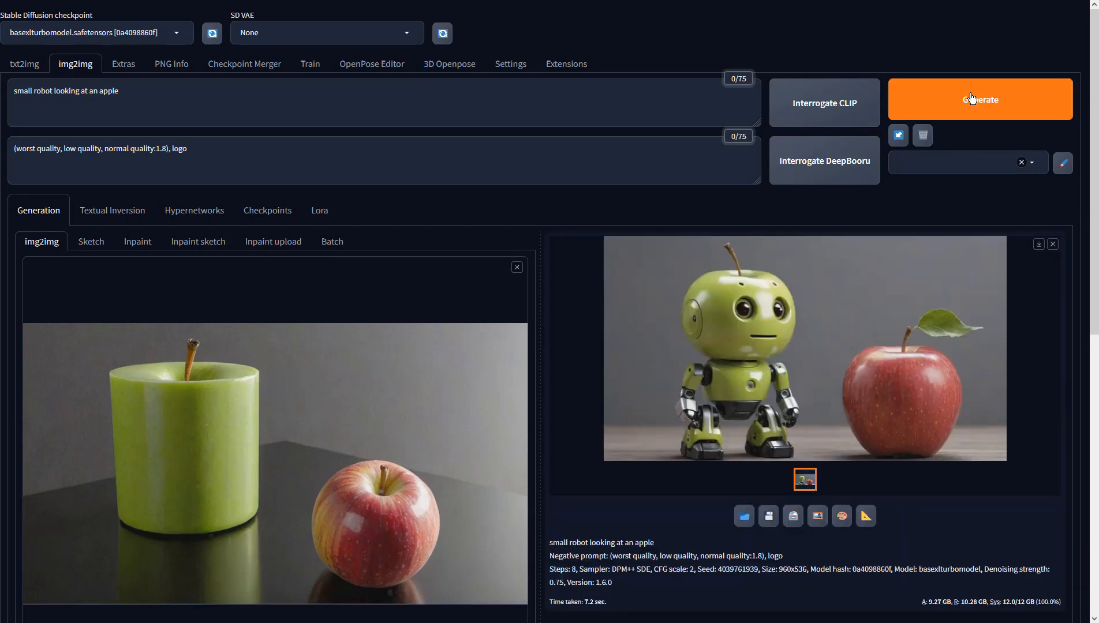
click(806, 296)
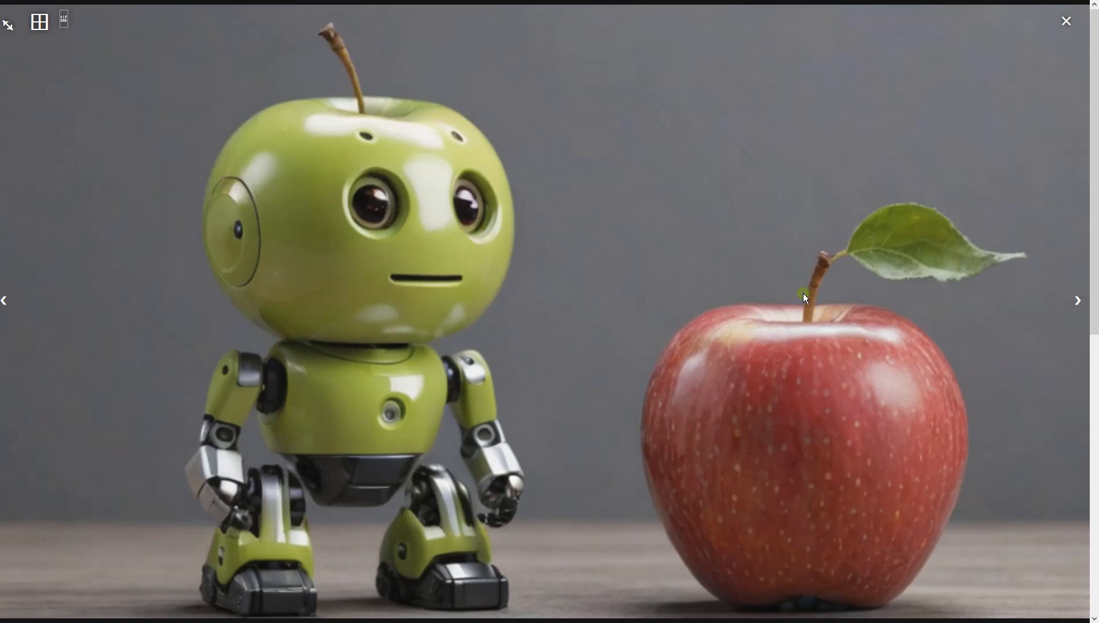
click(732, 487)
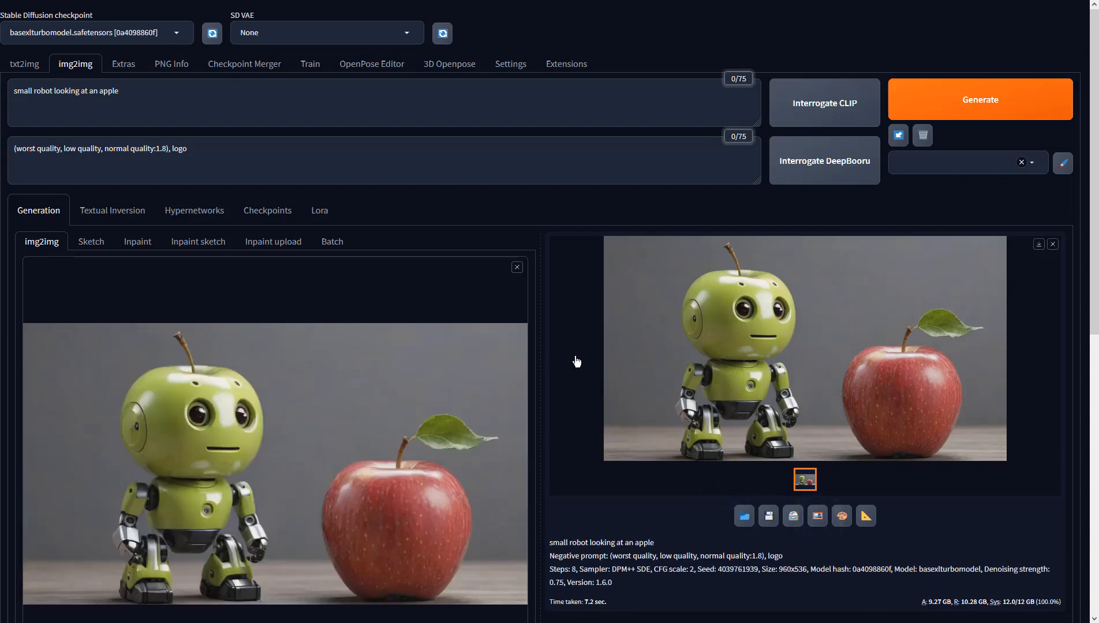
Step: View the robot and apple image at full size again and send it to Extras
click(734, 350)
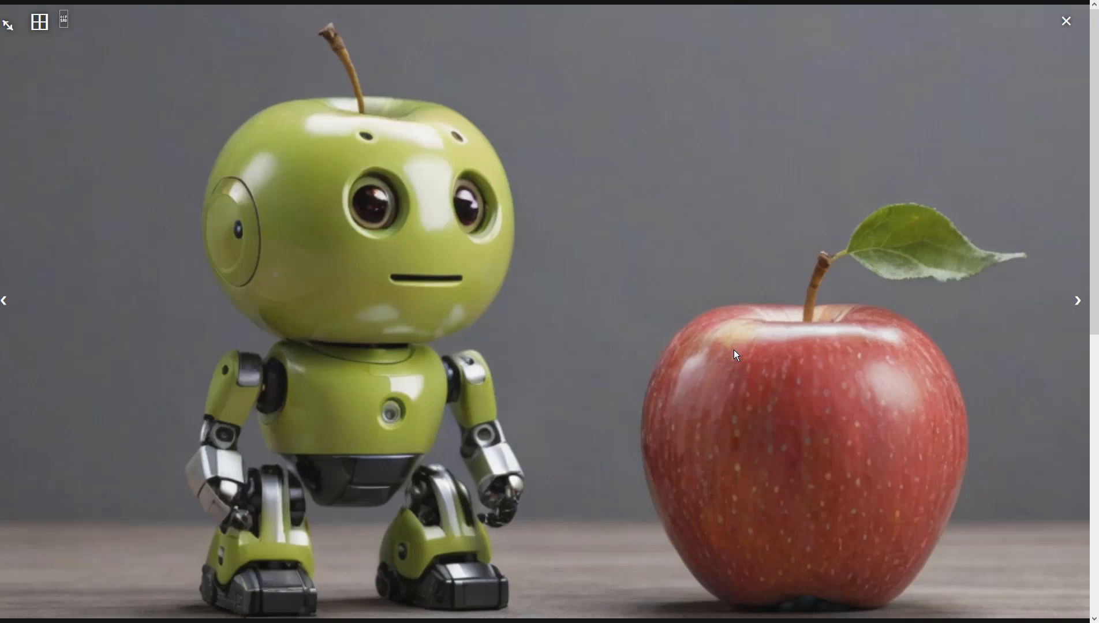
click(734, 352)
click(872, 518)
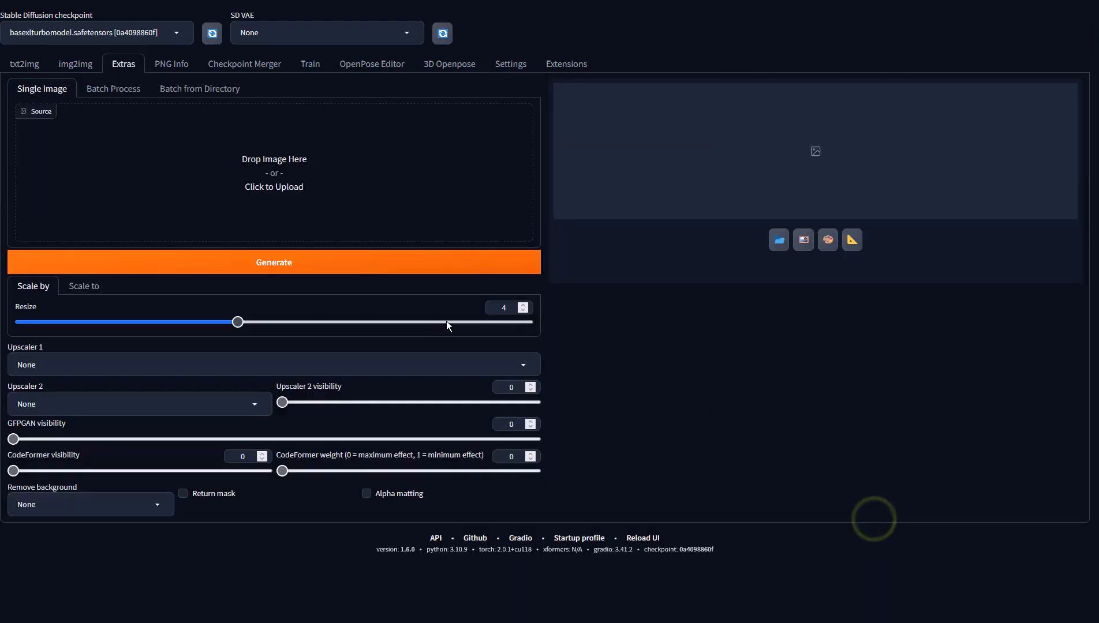
Step: Upscale the robot and apple image with 4x-UltraSharp at a resize factor of 1 and view the result at full size
drag(515, 304, 465, 340)
text(1)
click(460, 369)
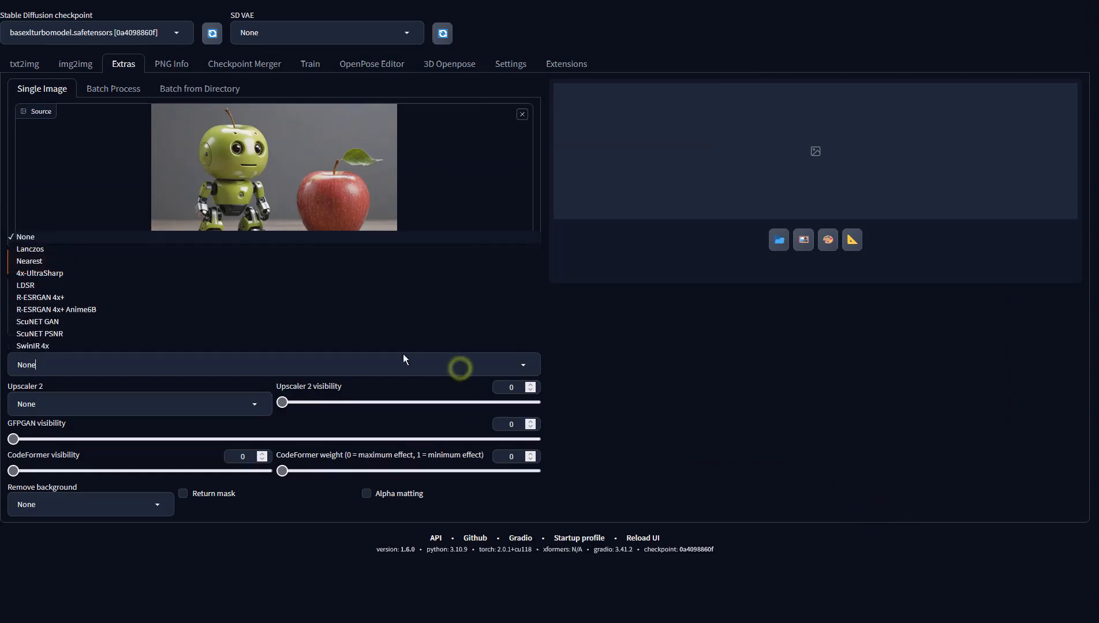
click(123, 274)
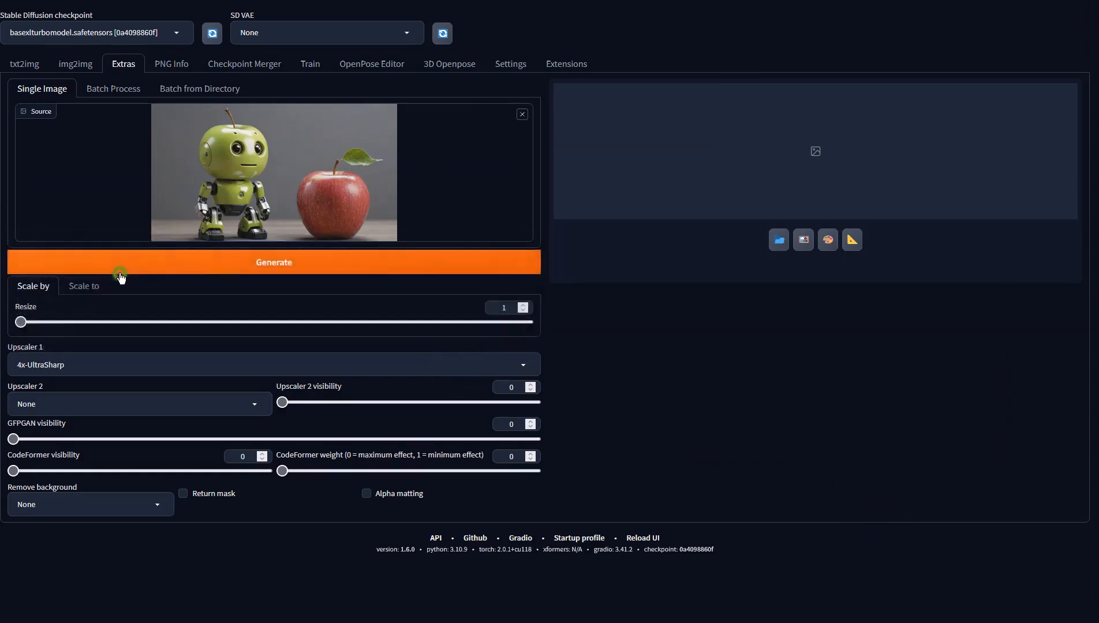
click(718, 343)
click(392, 258)
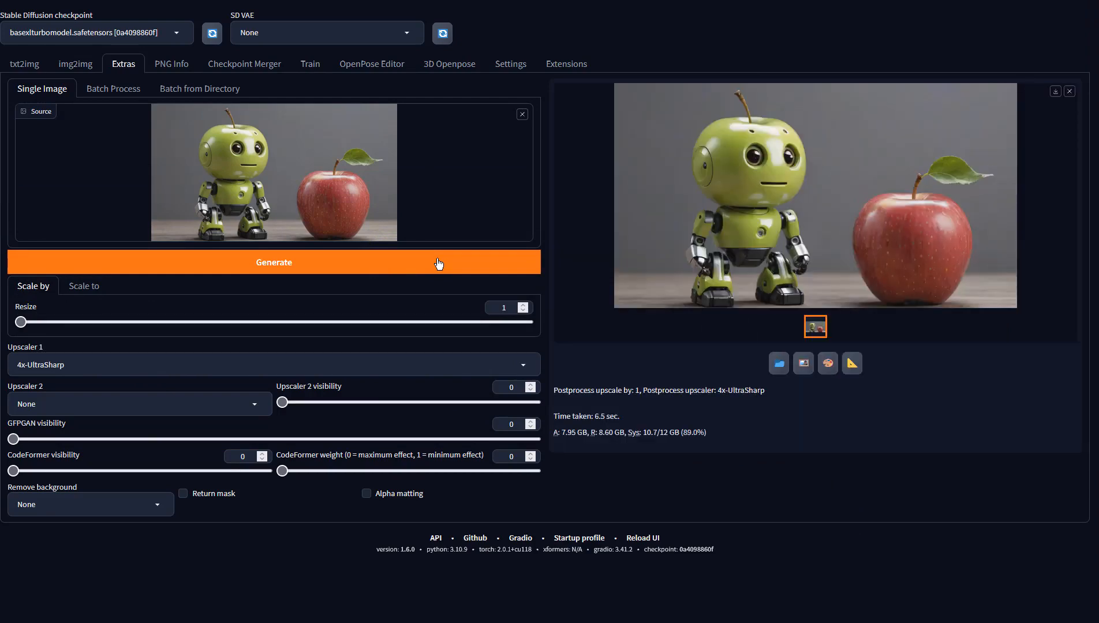
click(756, 255)
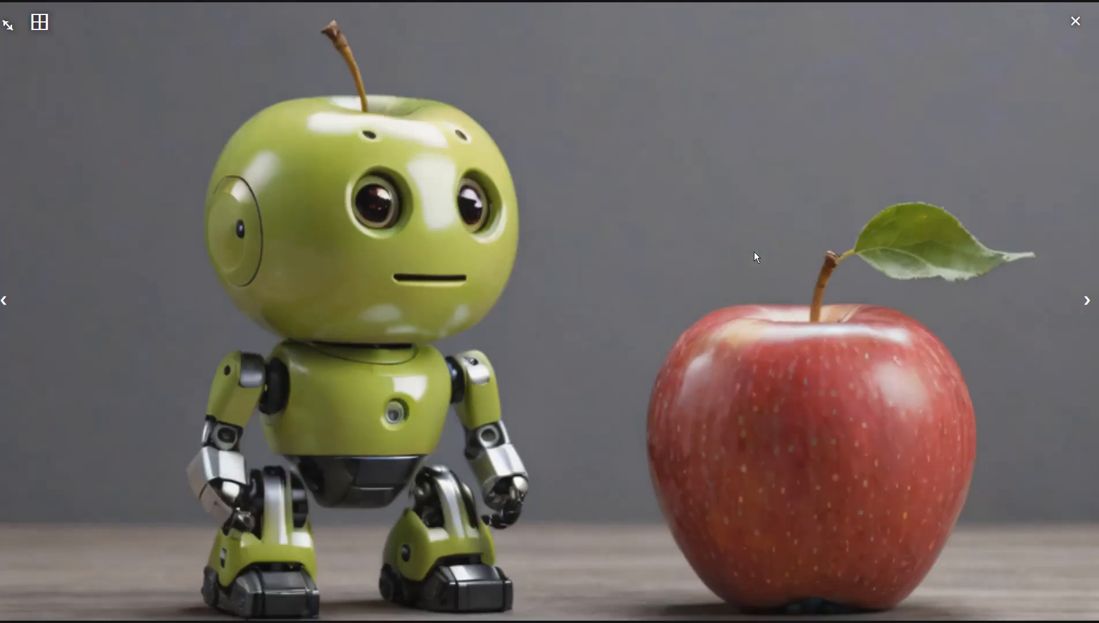
click(755, 254)
Step: Raise the img2img batch count and generate four variations of the robot looking at an apple
click(76, 62)
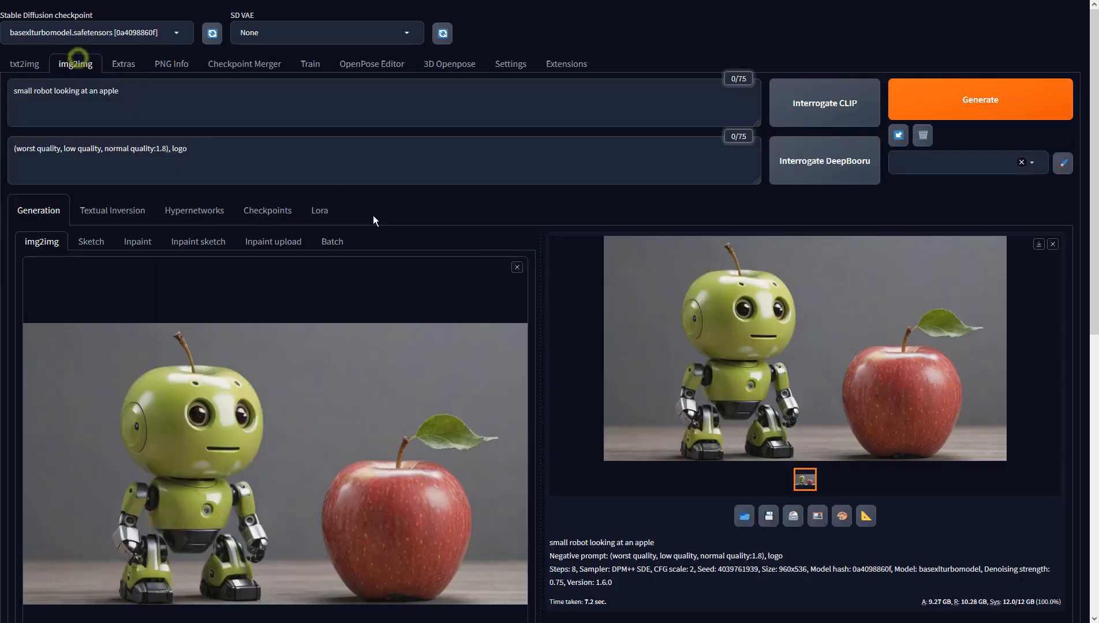
scroll(374, 220, down, 5)
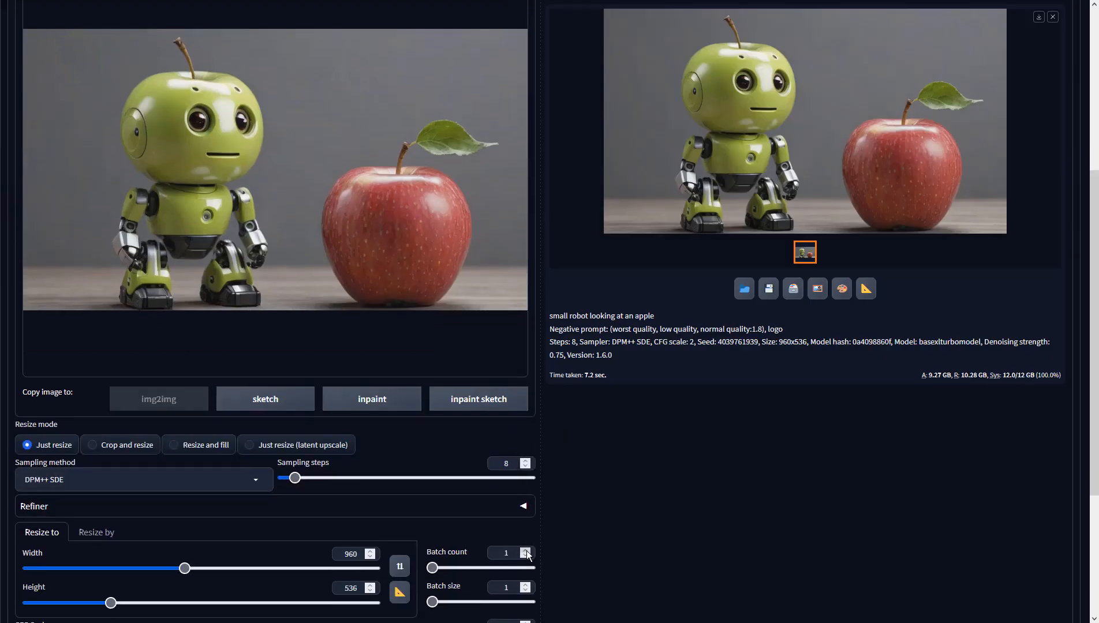
click(526, 551)
scroll(785, 355, up, 5)
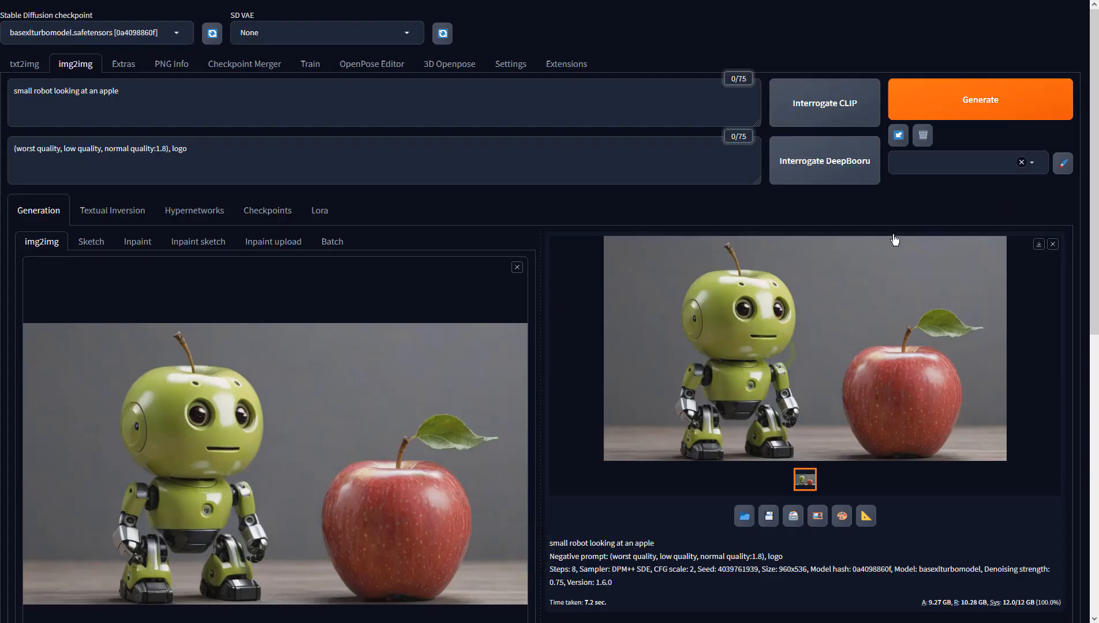
click(955, 99)
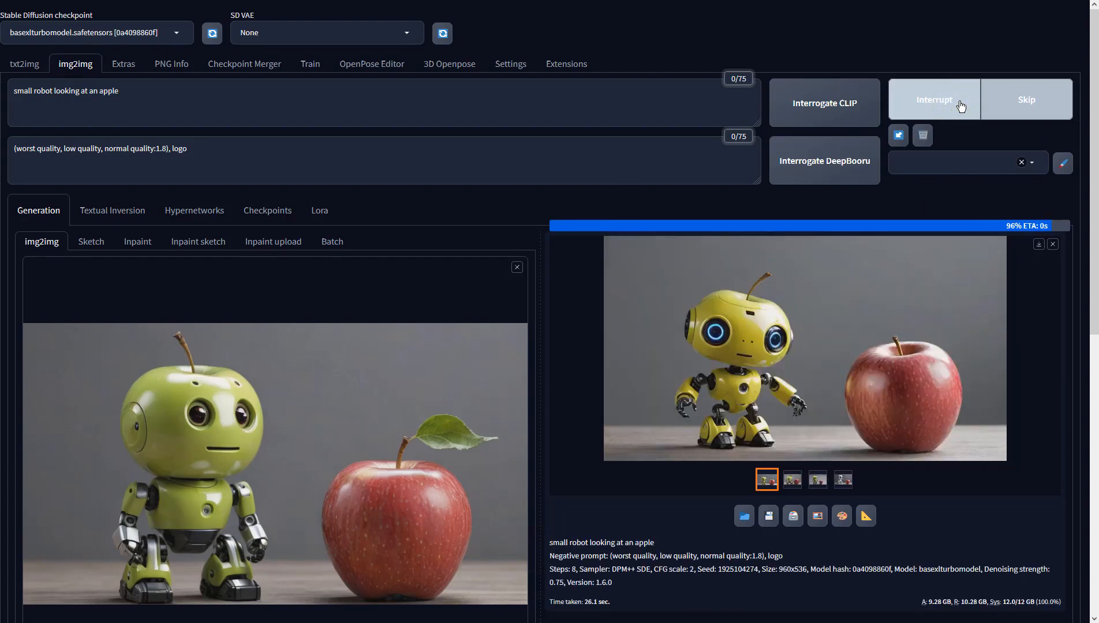
Step: Compare the generated img2img variations one by one at full size
click(843, 300)
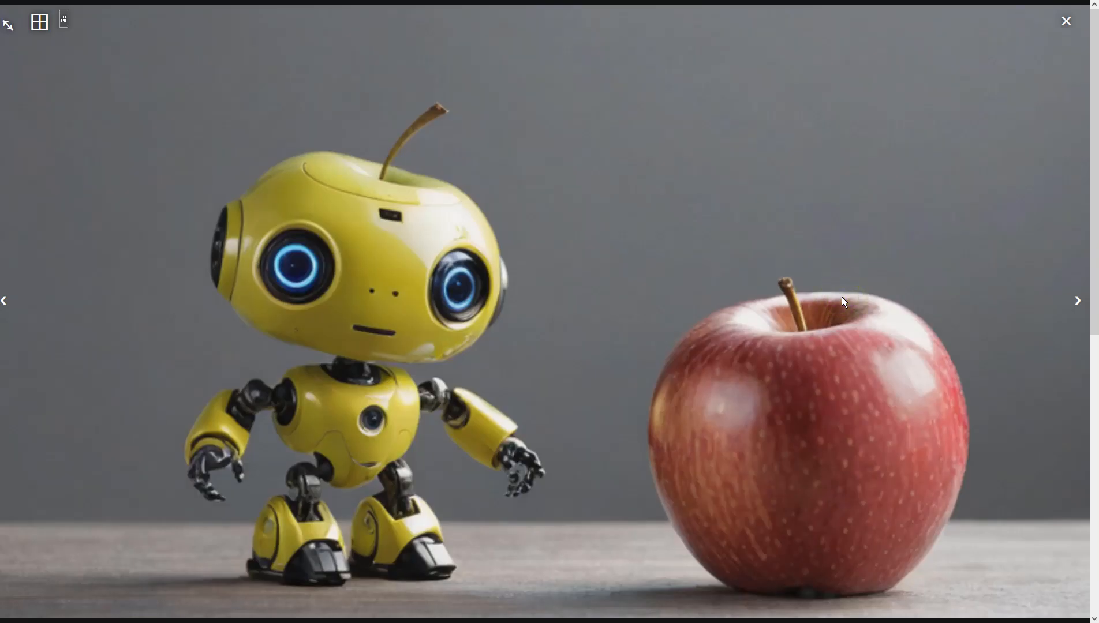
click(1076, 301)
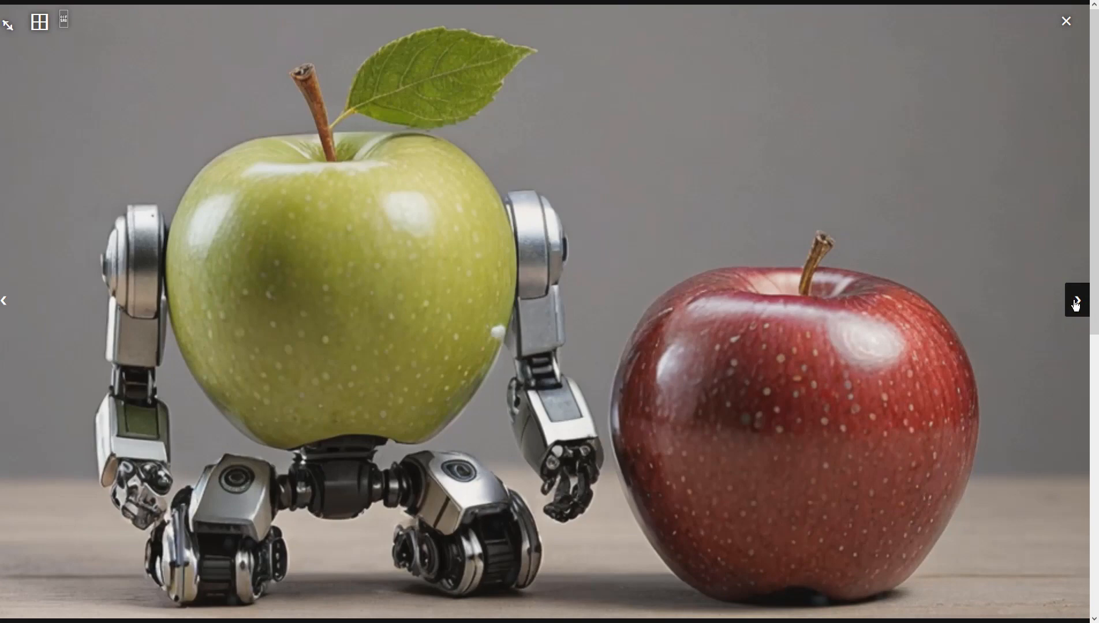
click(1076, 301)
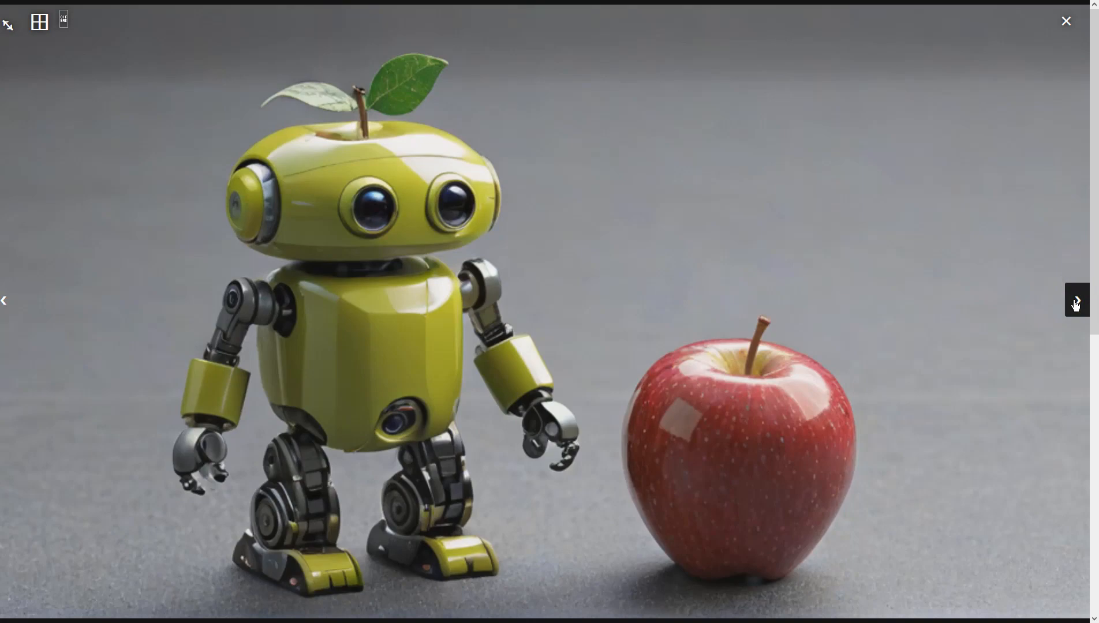
click(1077, 303)
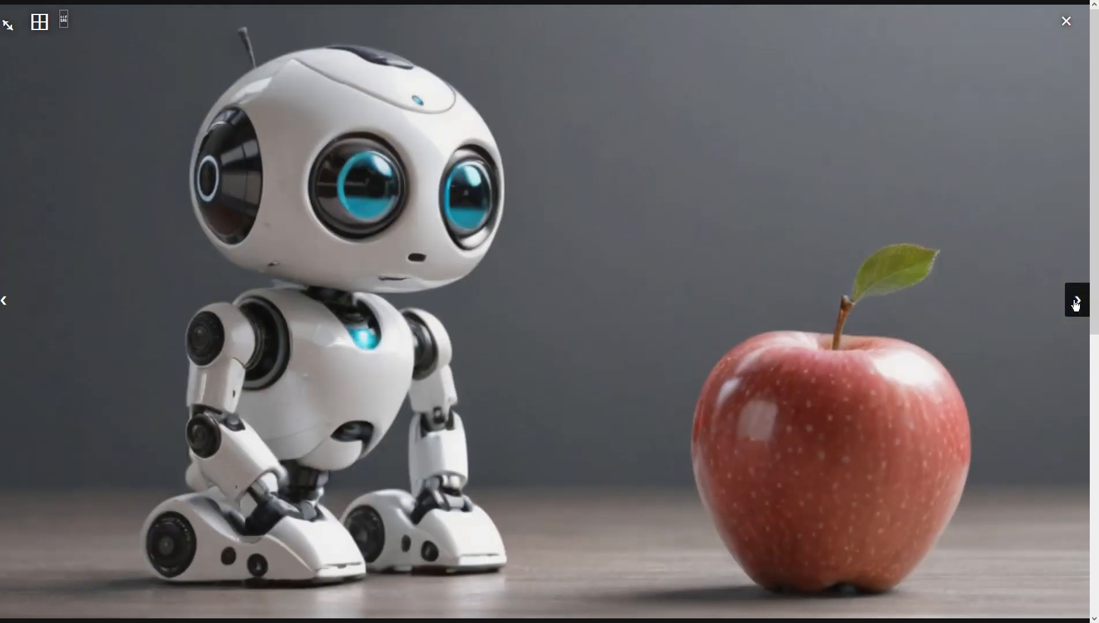
click(1076, 301)
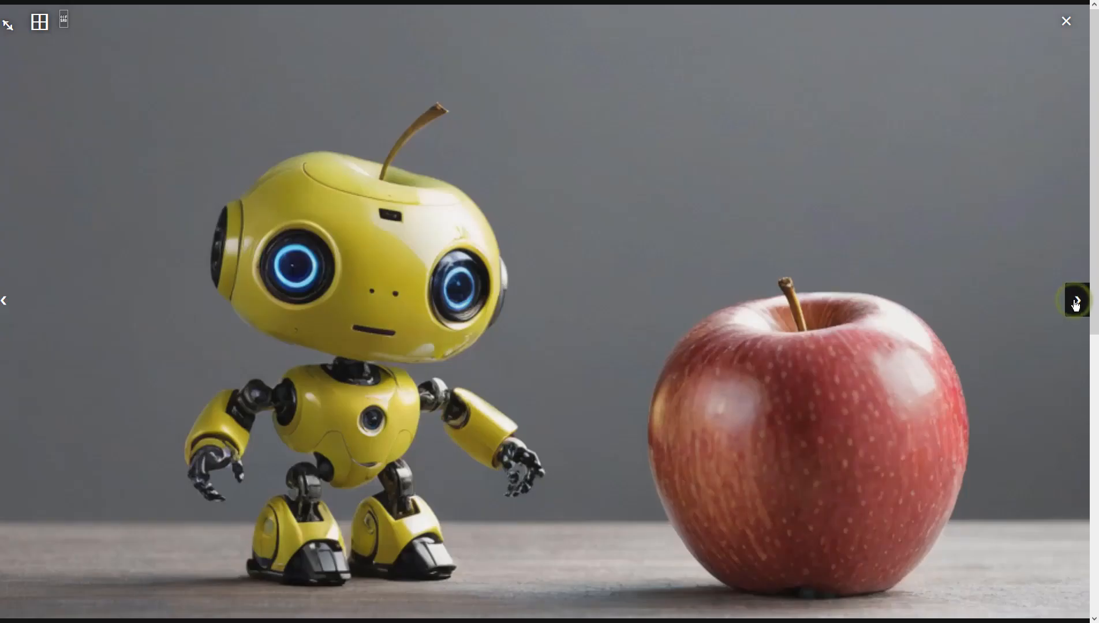
Step: Send the variation with the green apple-bodied robot to Extras, process it with 4x-UltraSharp at resize 1, and view the result
click(1077, 301)
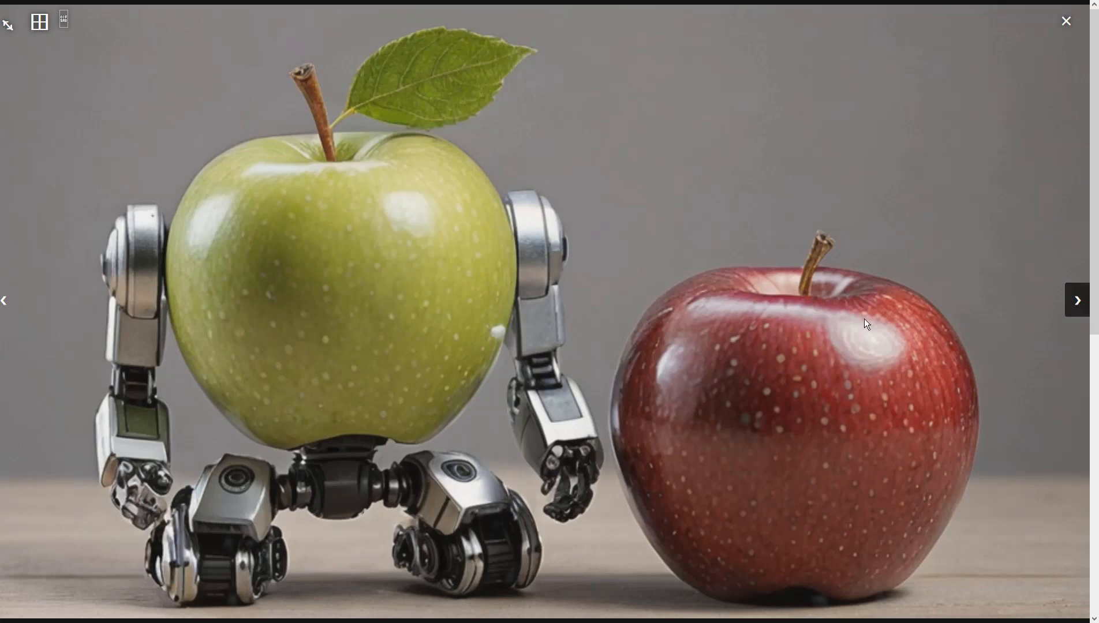
click(755, 325)
click(866, 516)
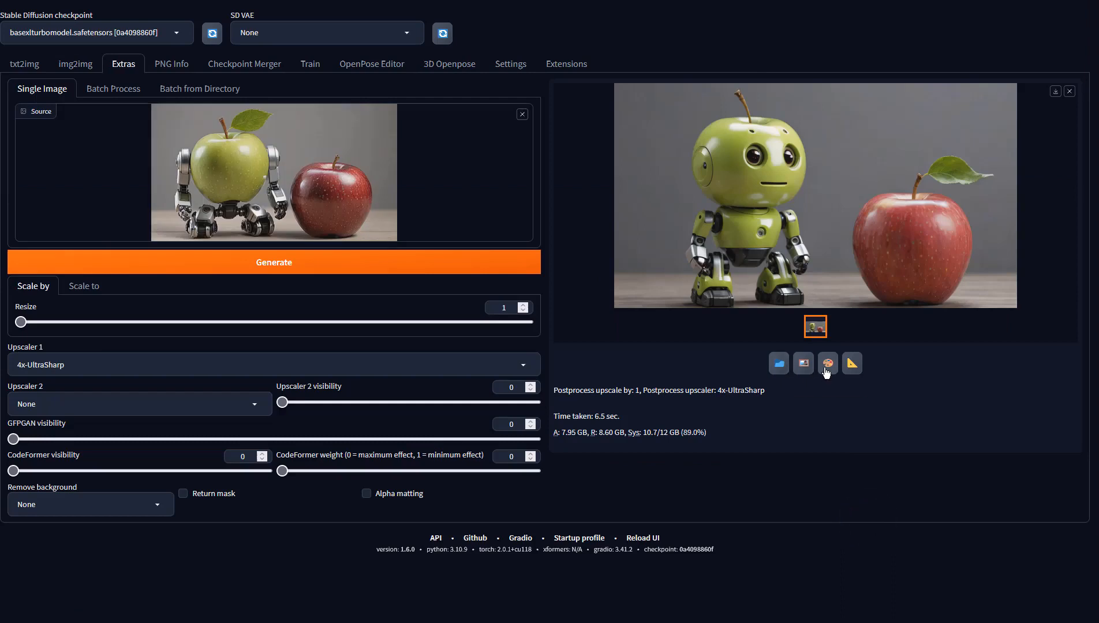
click(523, 266)
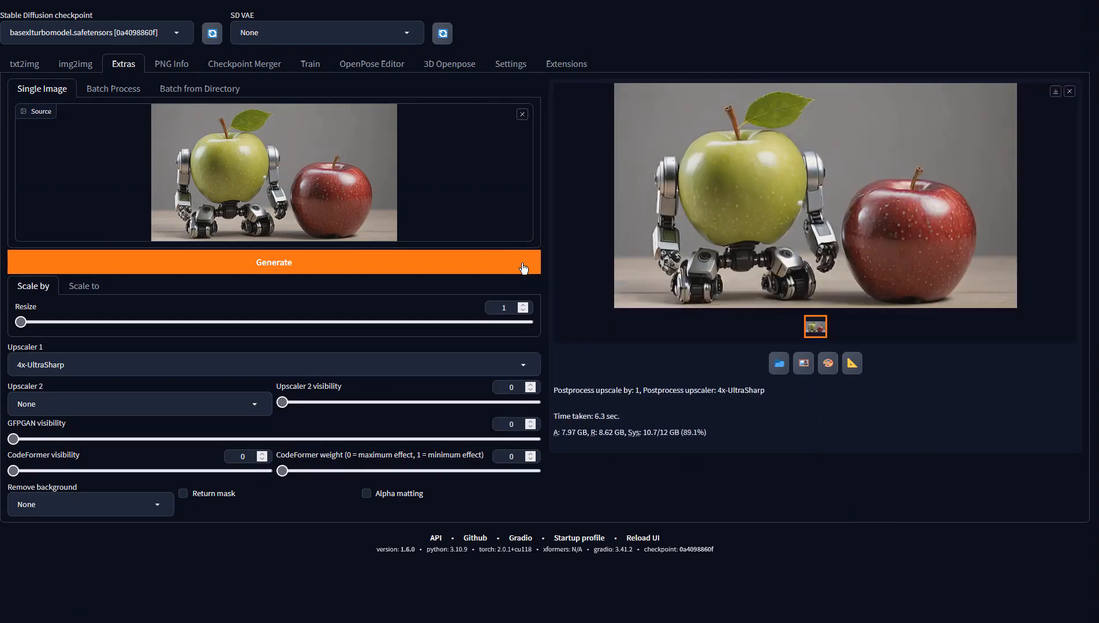
click(715, 247)
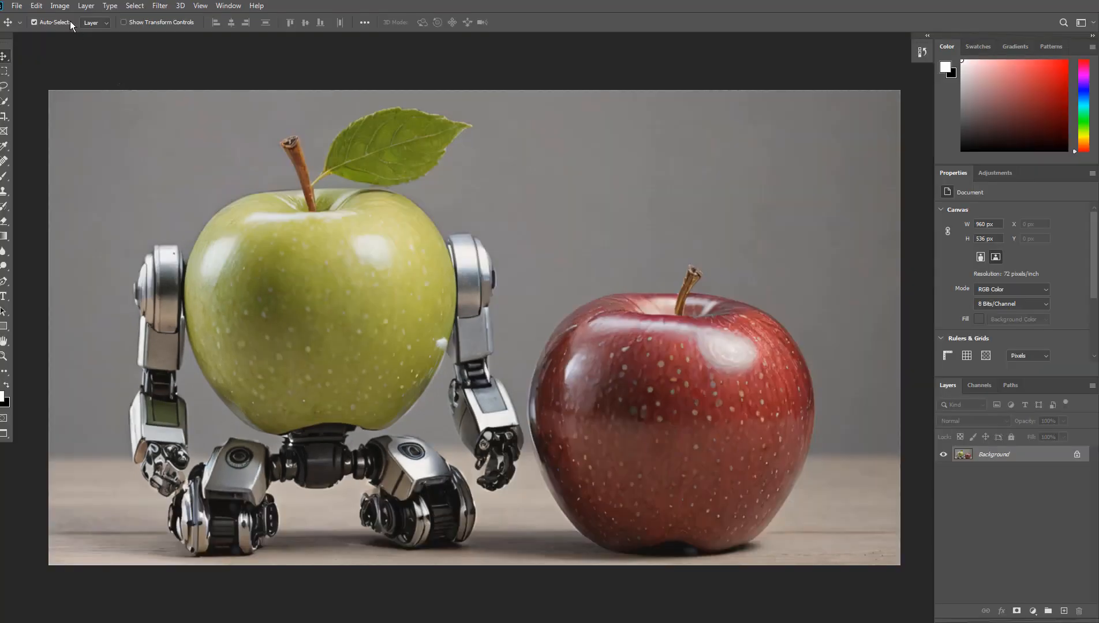
Step: In Photoshop, apply a Vibrance adjustment to the apple-robot image with vibrance +95 and saturation +42
click(60, 6)
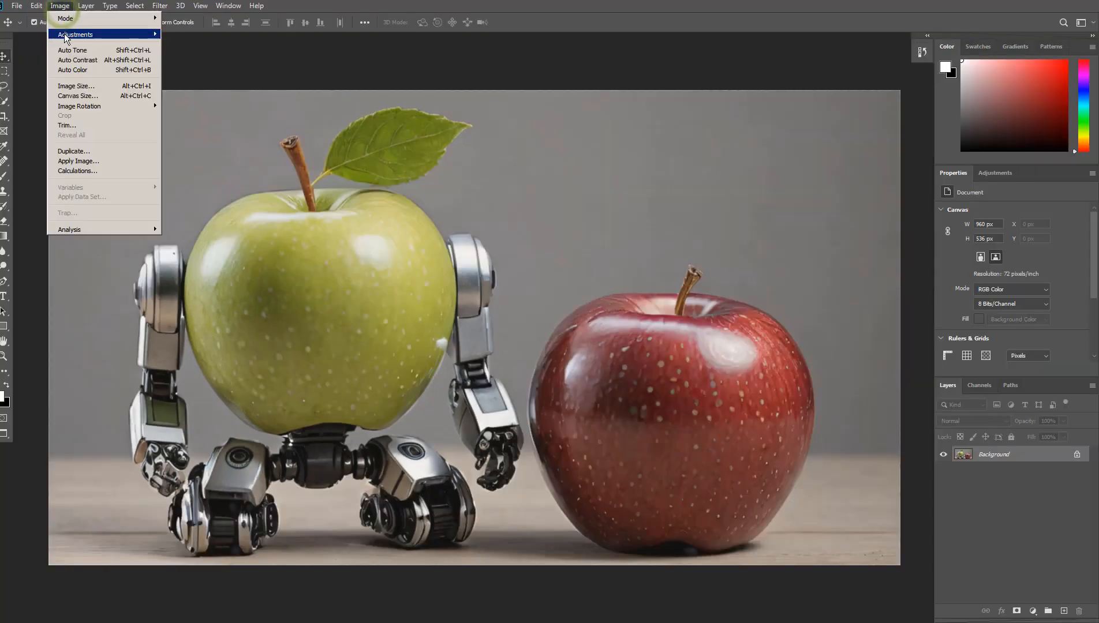
mouse_move(65, 38)
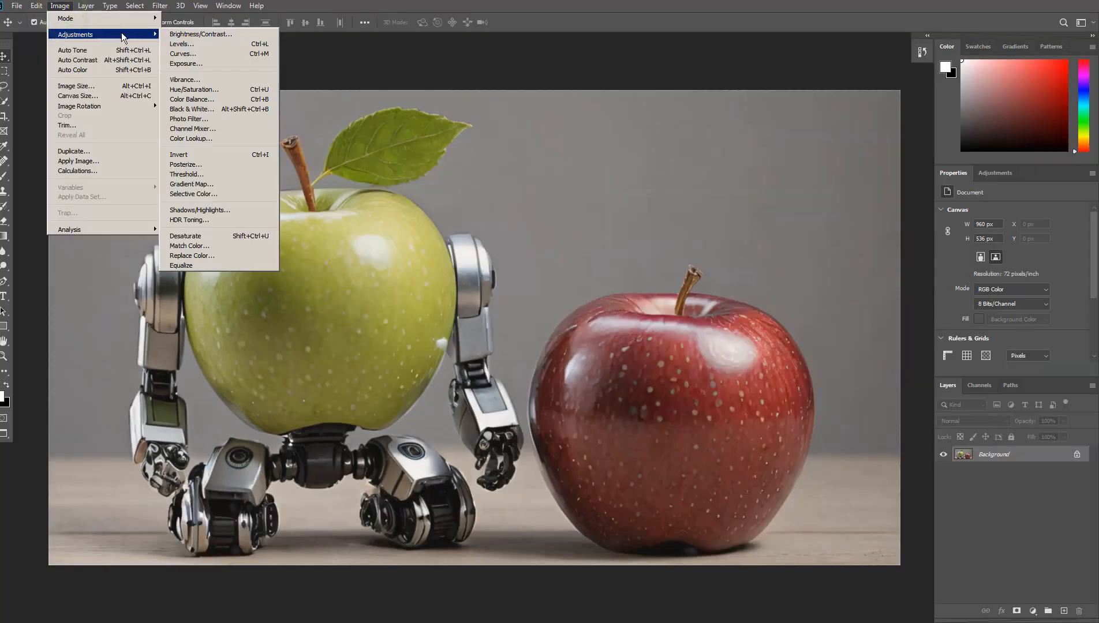
click(224, 79)
drag(634, 200, 686, 198)
drag(631, 232, 656, 232)
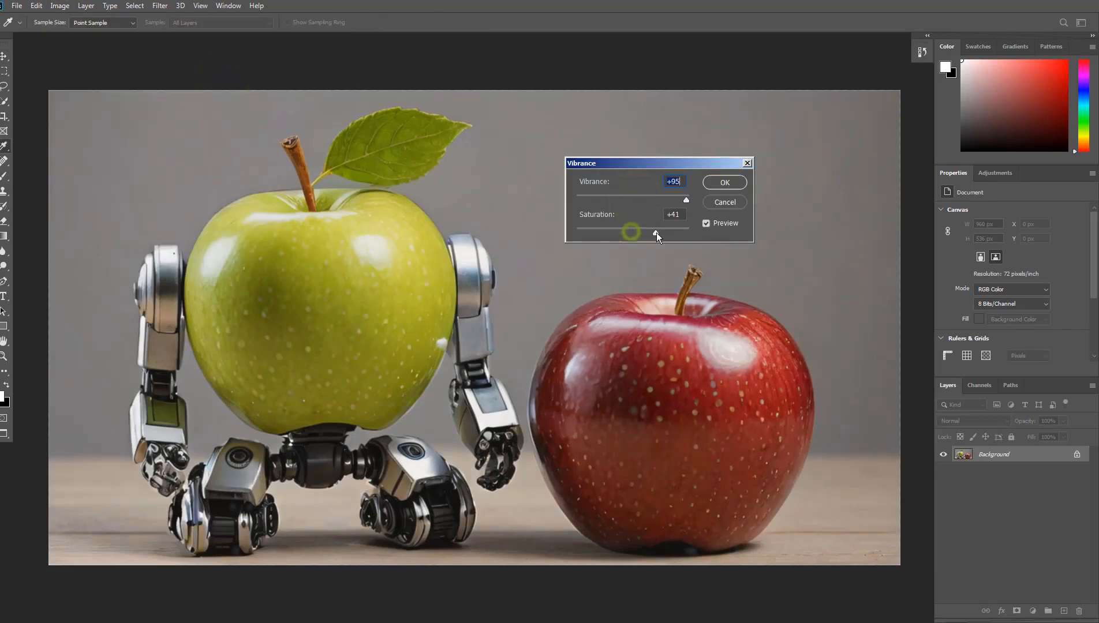
click(717, 180)
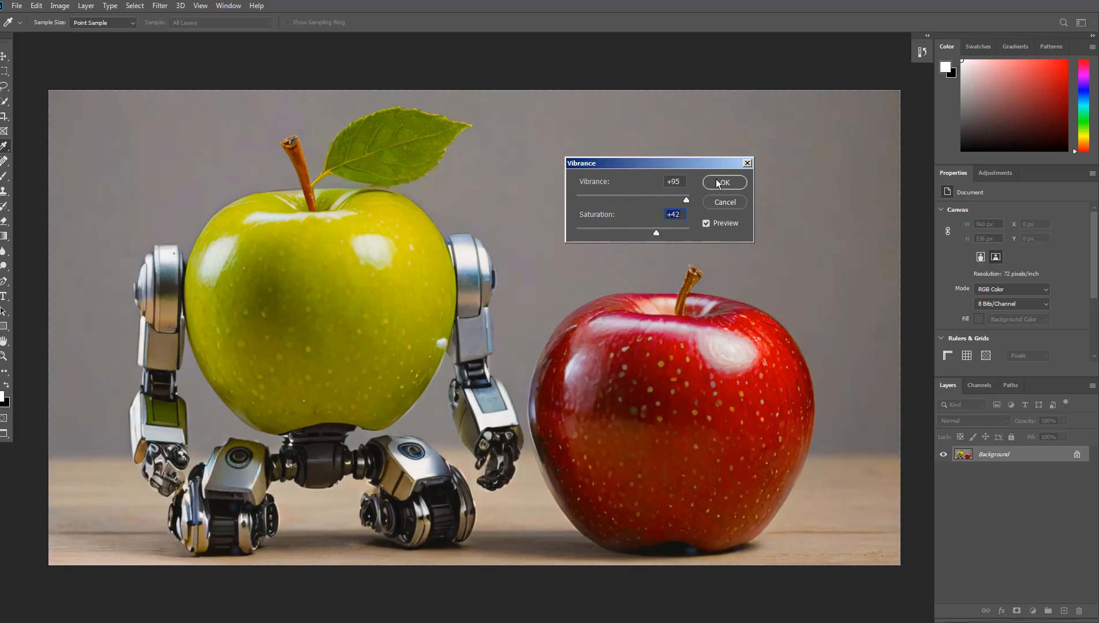
Step: Apply the automatic contrast, tone and color corrections to the apple-robot image
key(v)
click(35, 5)
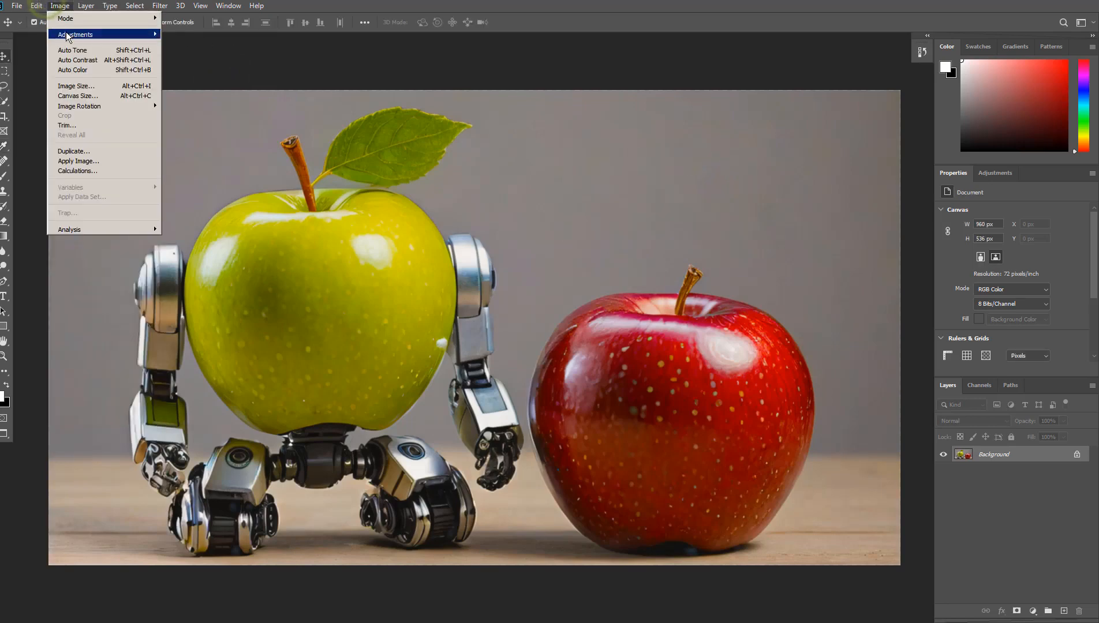
click(71, 59)
click(60, 6)
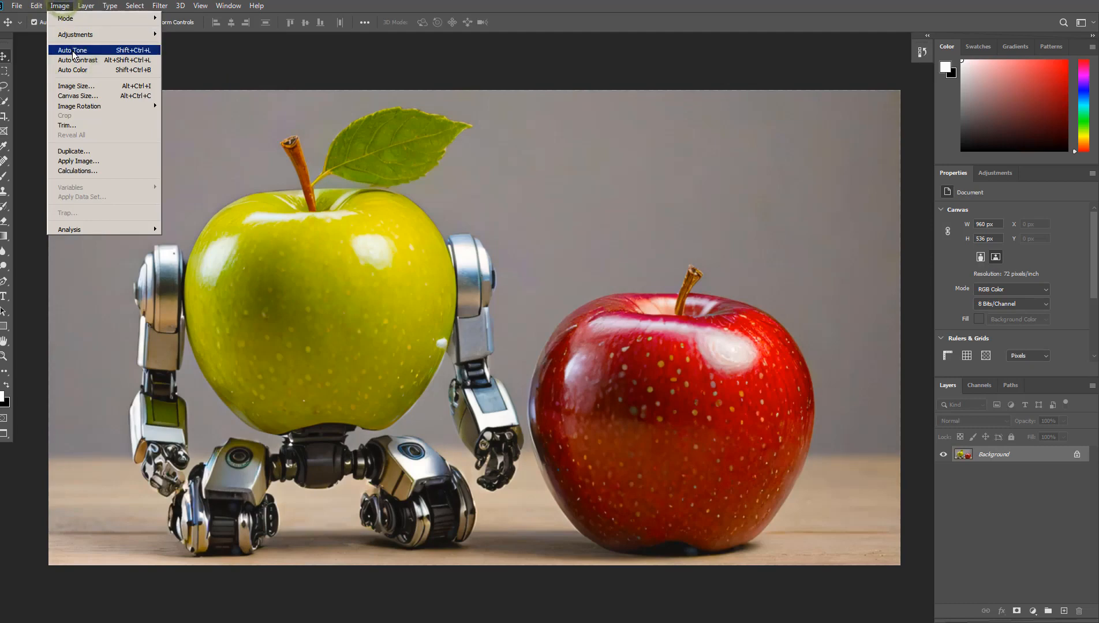
click(72, 51)
click(60, 6)
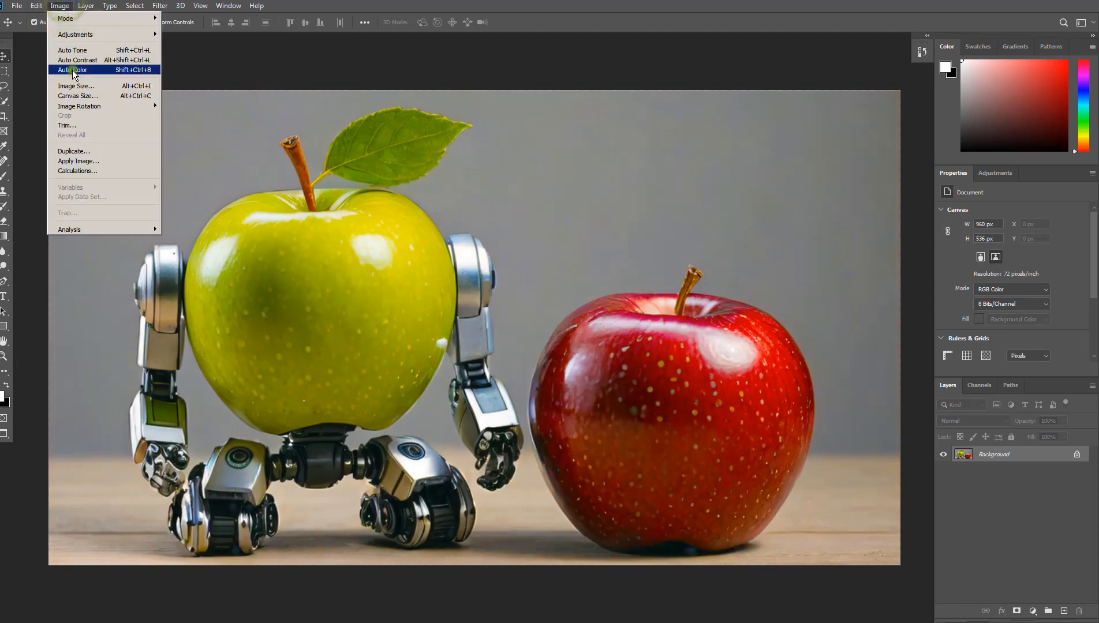
click(73, 69)
click(60, 5)
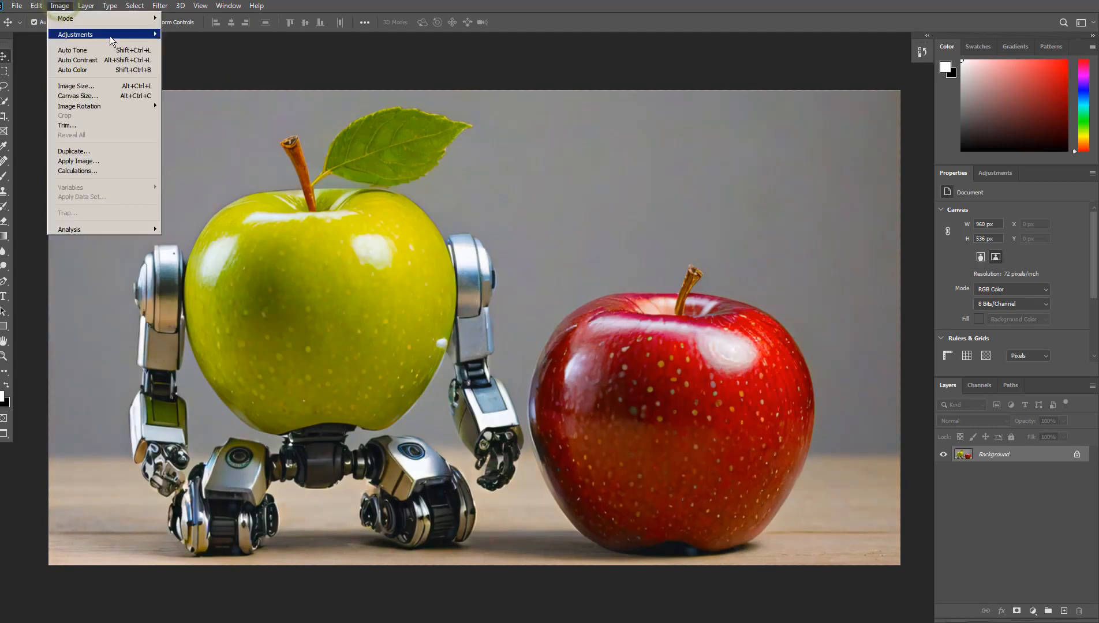
mouse_move(76, 31)
click(201, 53)
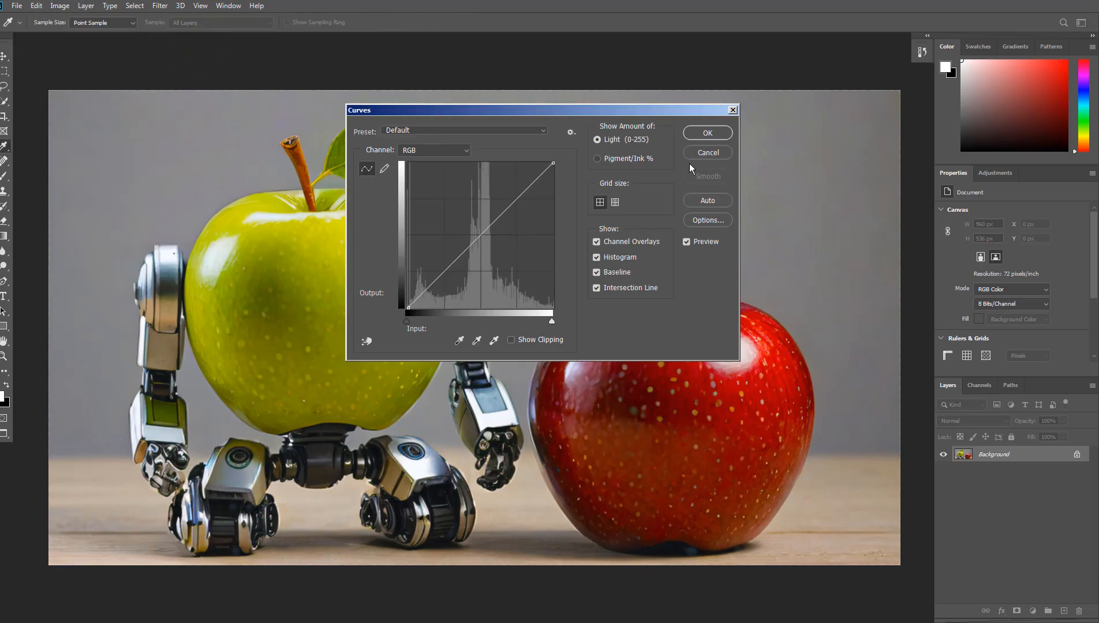
click(700, 154)
Step: Darken the image's midtones with a Levels adjustment, setting the midtone input level to 0.85
click(60, 6)
mouse_move(75, 34)
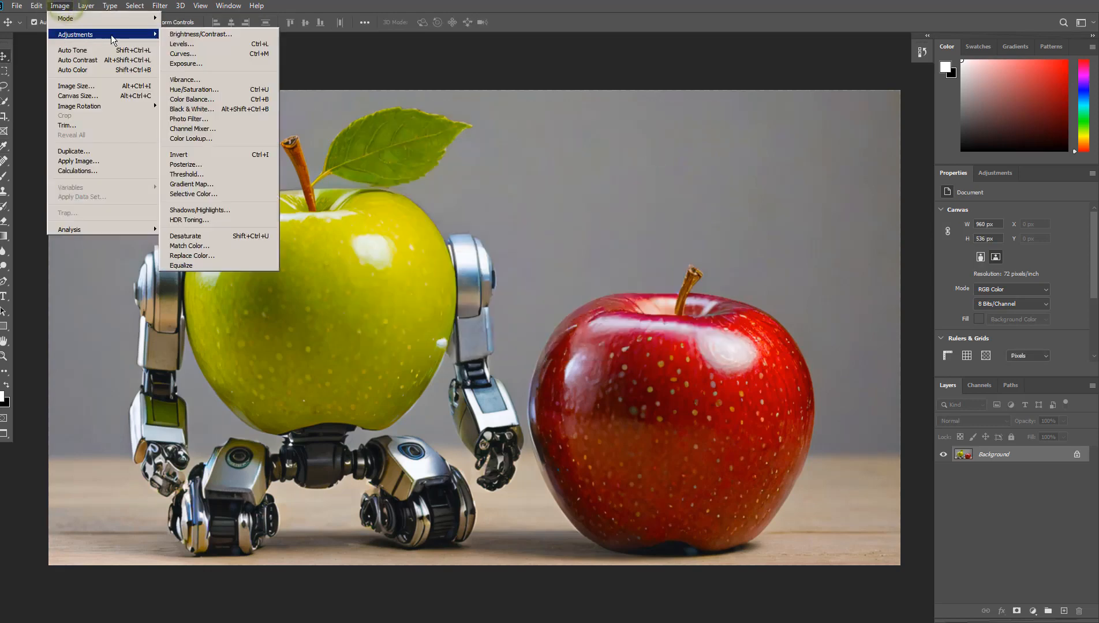
click(182, 44)
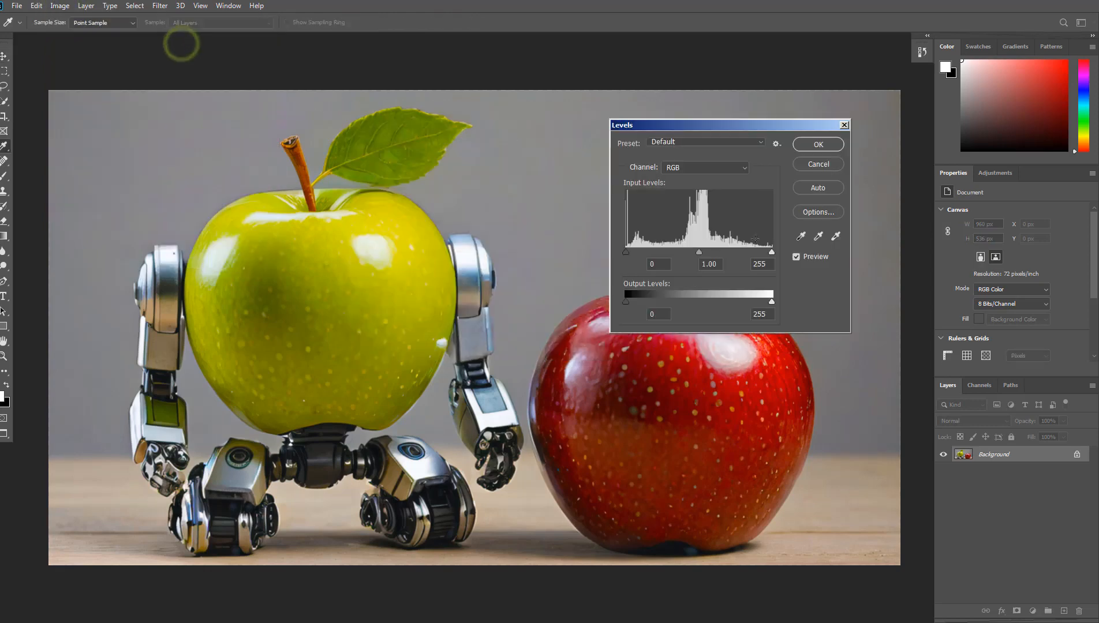
drag(706, 251, 707, 252)
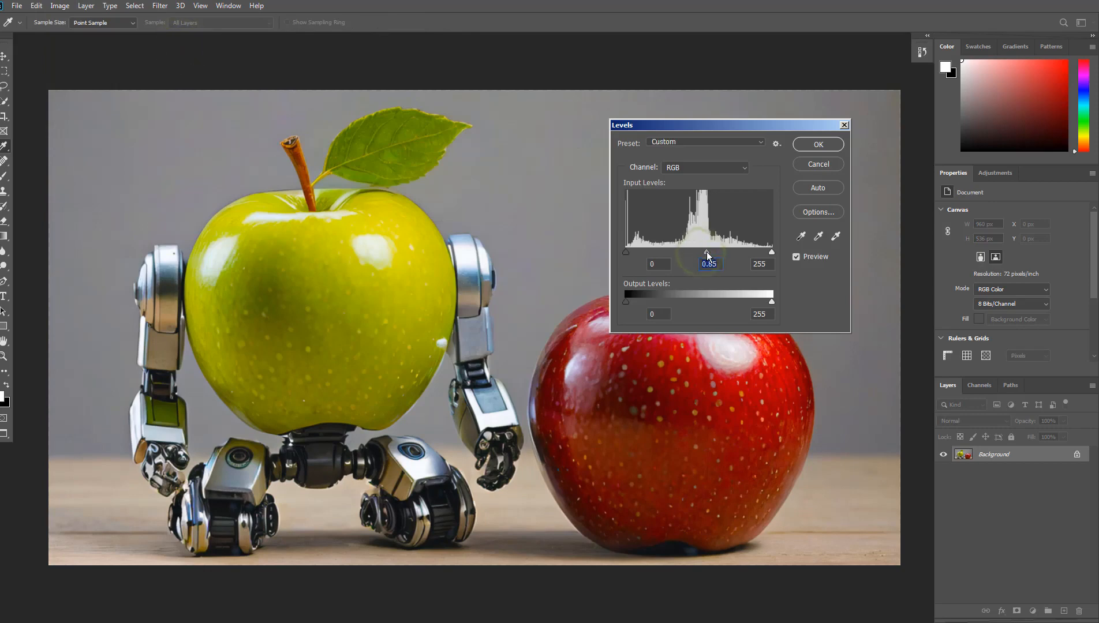
click(818, 145)
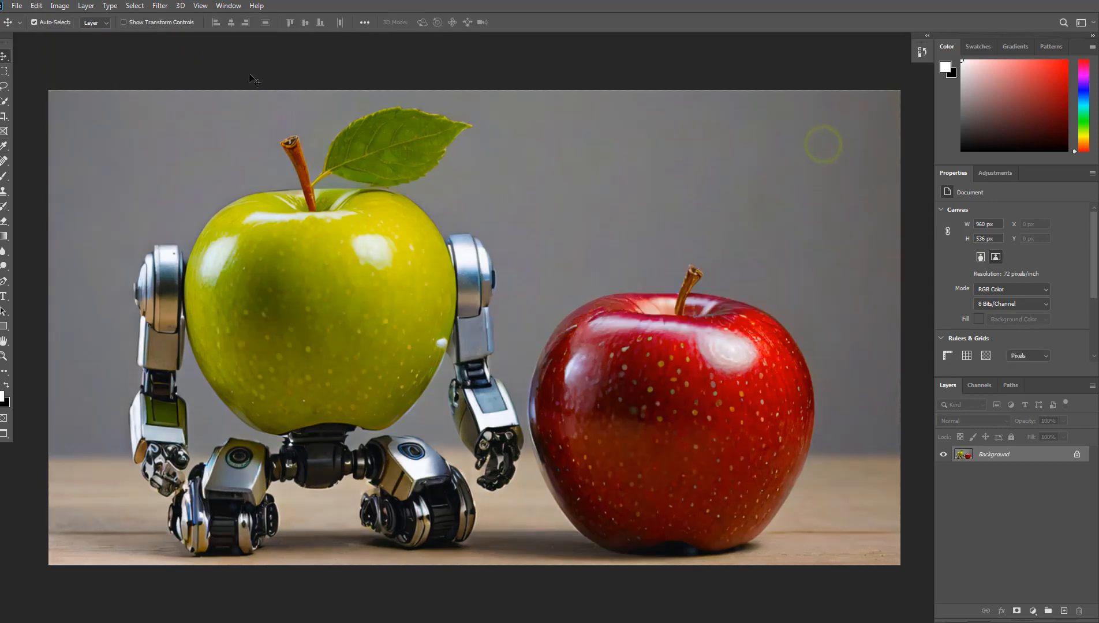
Step: Apply an Exposure adjustment to the image with exposure +0.45 and offset -0.0020
click(61, 7)
mouse_move(75, 34)
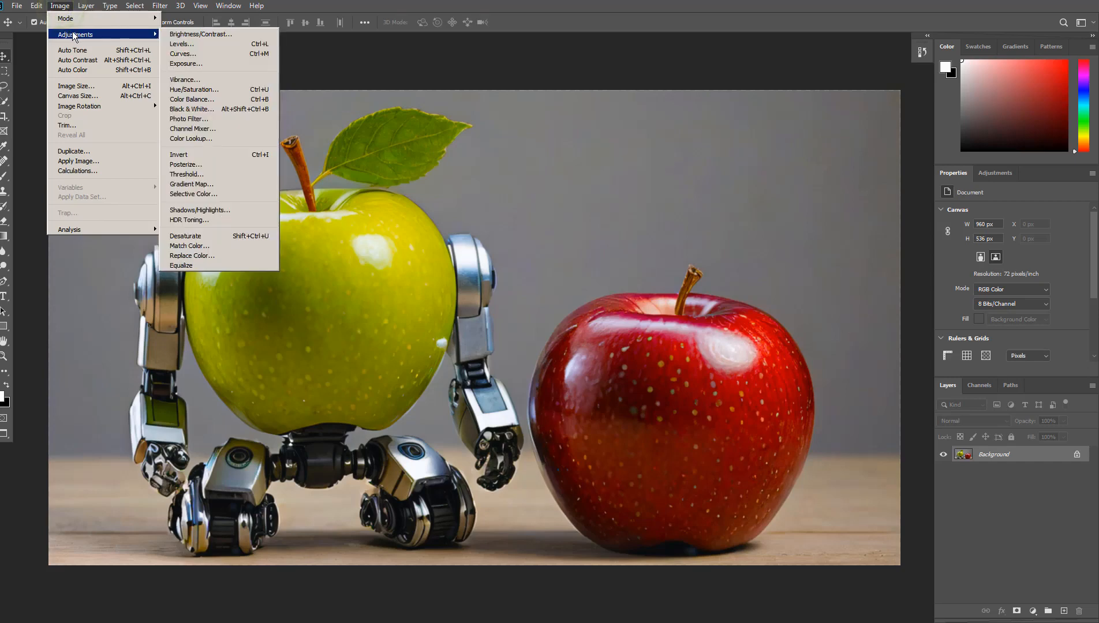
click(225, 61)
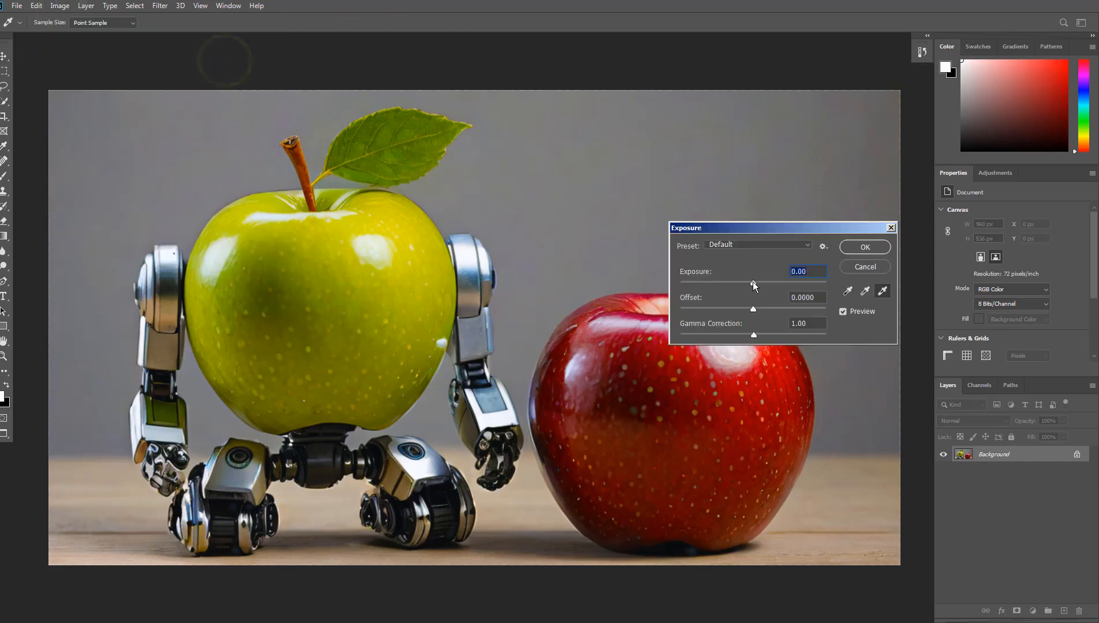
drag(753, 282, 753, 310)
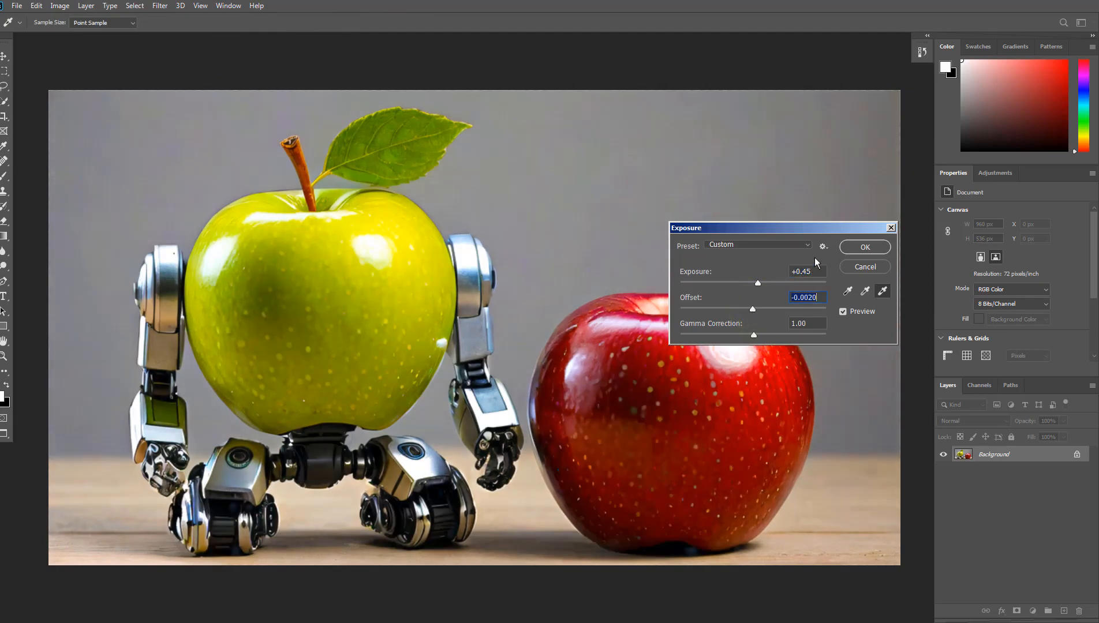
click(850, 247)
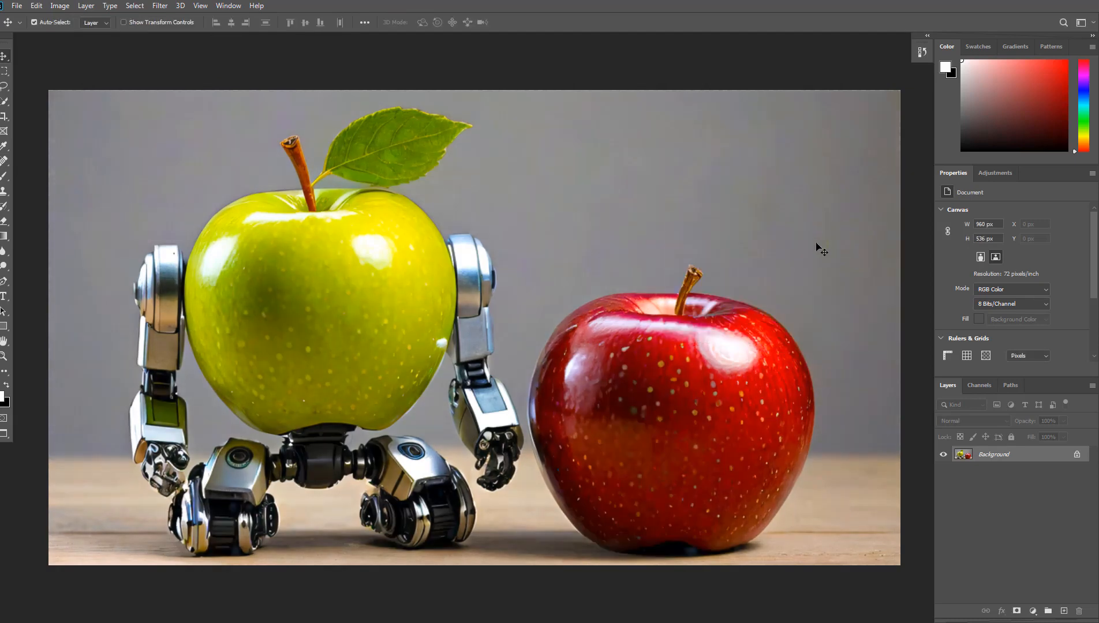
Step: Compare the originally opened image with the final Exposure state several times in the history, ending on the Exposure state
click(921, 54)
click(850, 70)
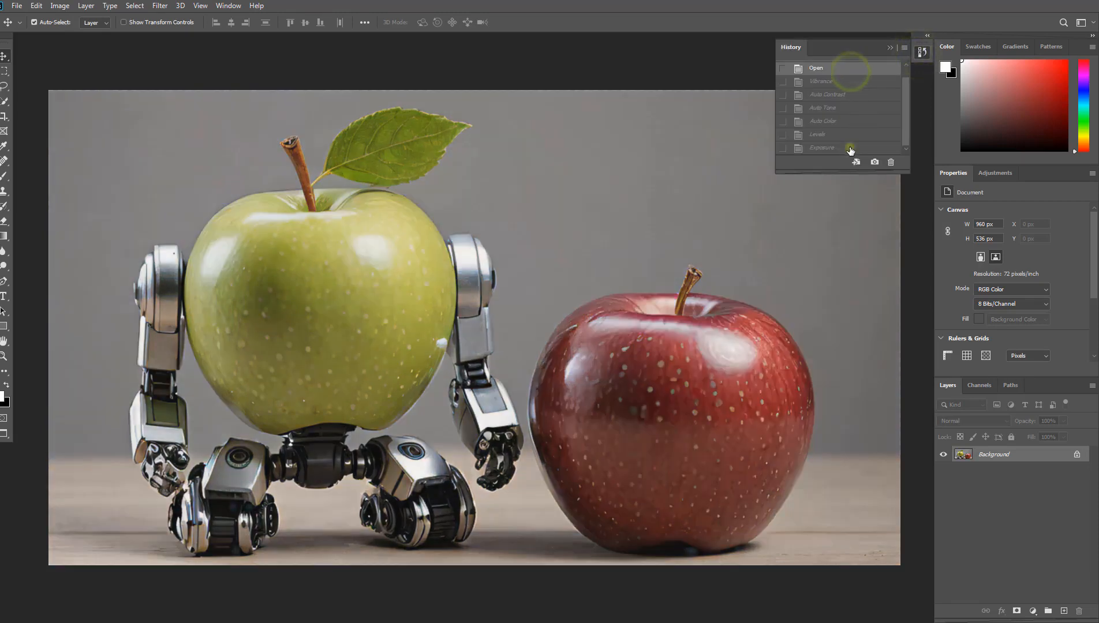
click(850, 149)
click(843, 68)
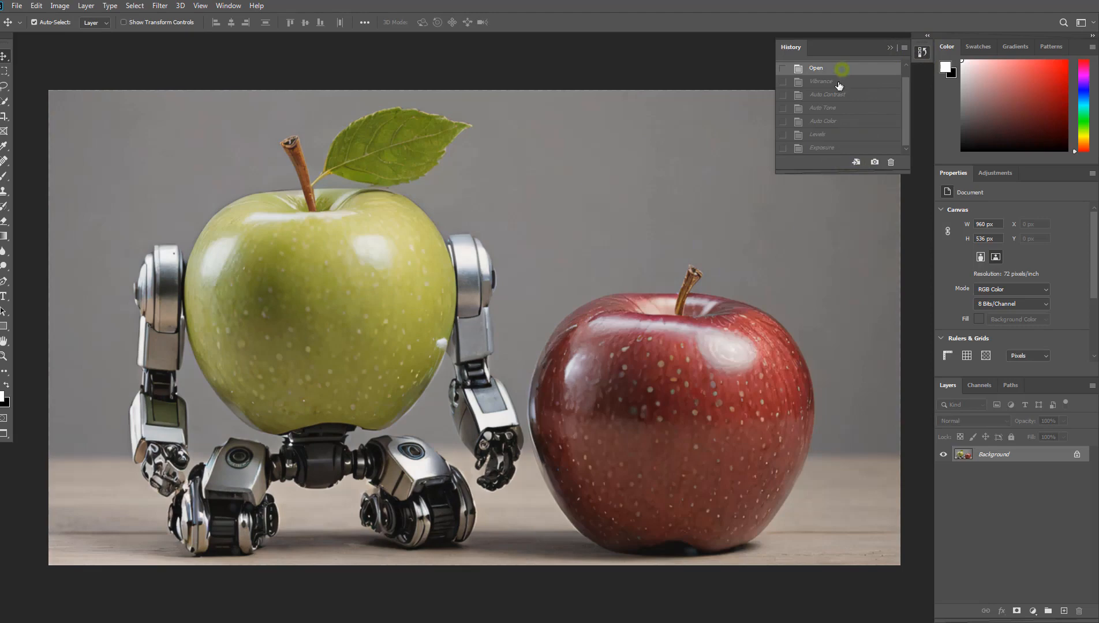
click(833, 149)
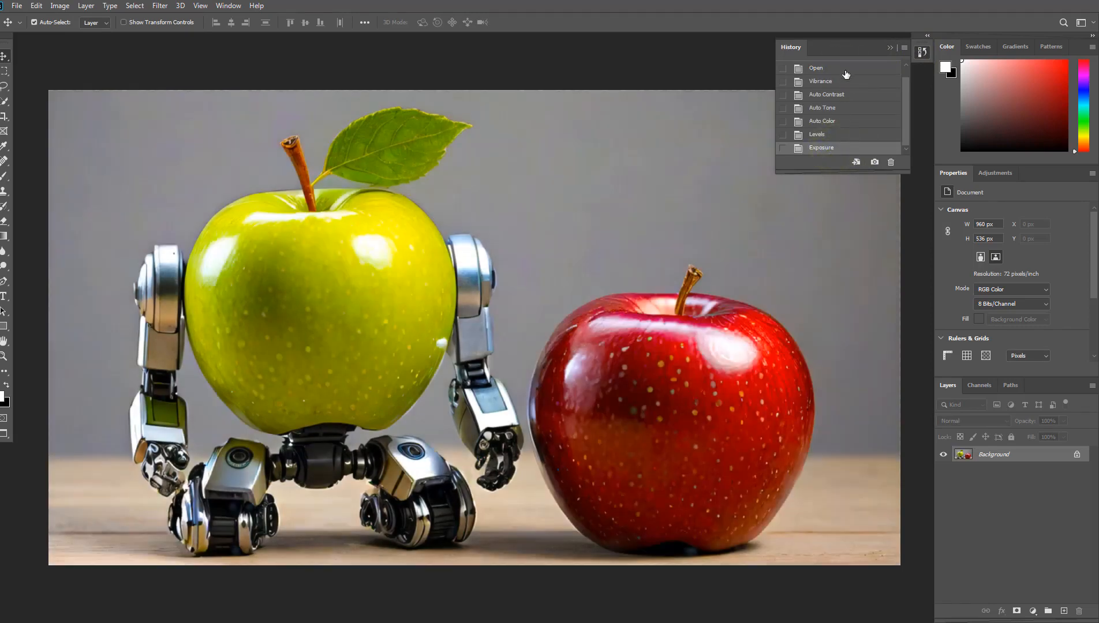
click(844, 70)
click(830, 149)
click(890, 47)
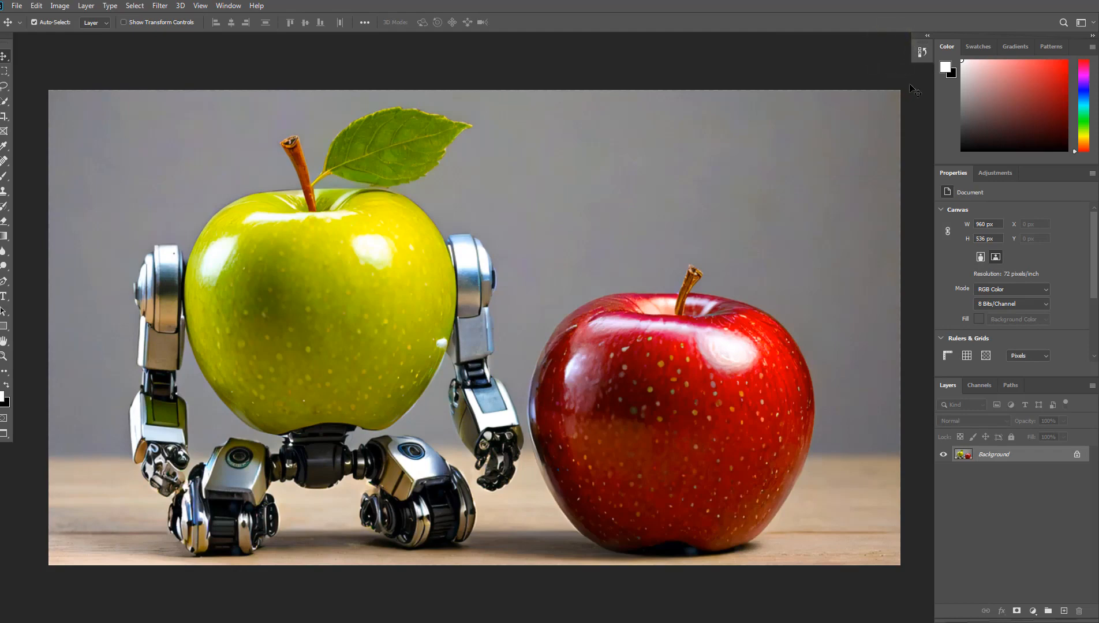